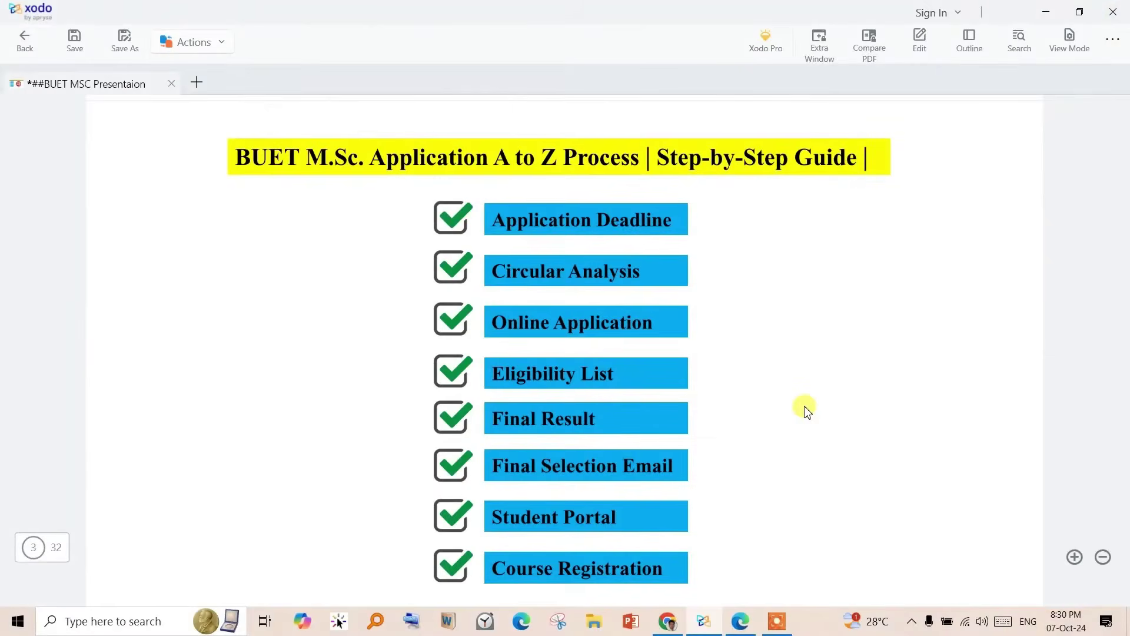
Step: Ink red ticks beside Application Deadline, Circular Analysis, Online Application and Eligibility List, plus two slanted strokes beside the remaining items
drag(417, 226, 510, 187)
drag(411, 271, 435, 282)
drag(410, 317, 488, 292)
drag(418, 377, 480, 358)
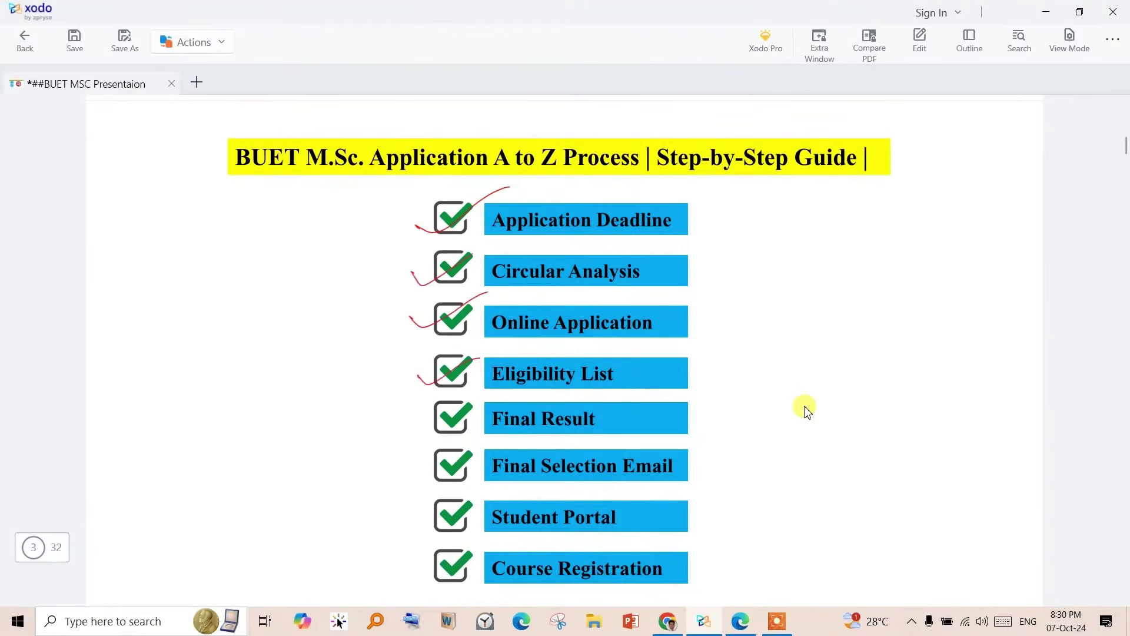
drag(288, 478, 373, 402)
drag(289, 500, 375, 420)
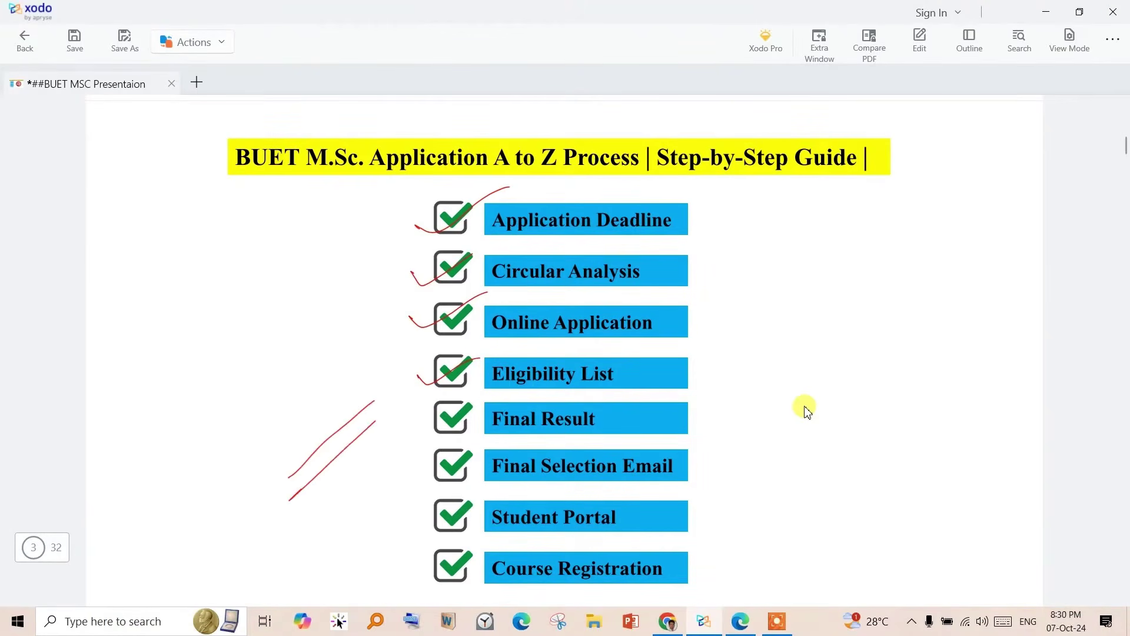
Step: On the Application Deadline page, ink marks on the April 2023 and April 2024 notices and their dates, and circle both application periods
scroll(775, 348, down, 10)
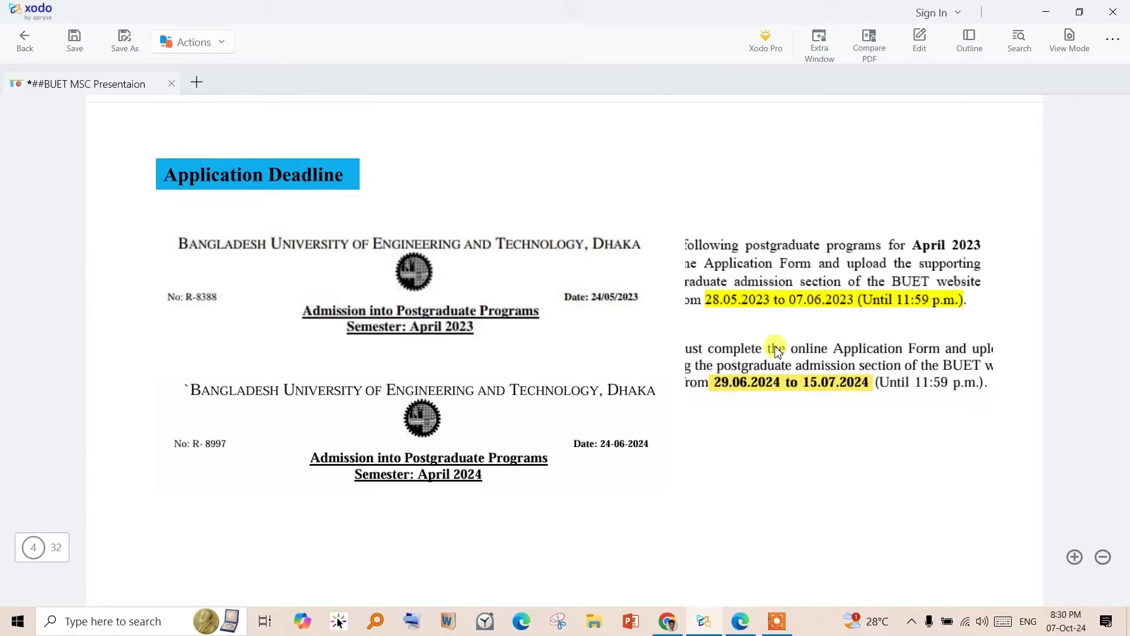
drag(307, 326, 381, 298)
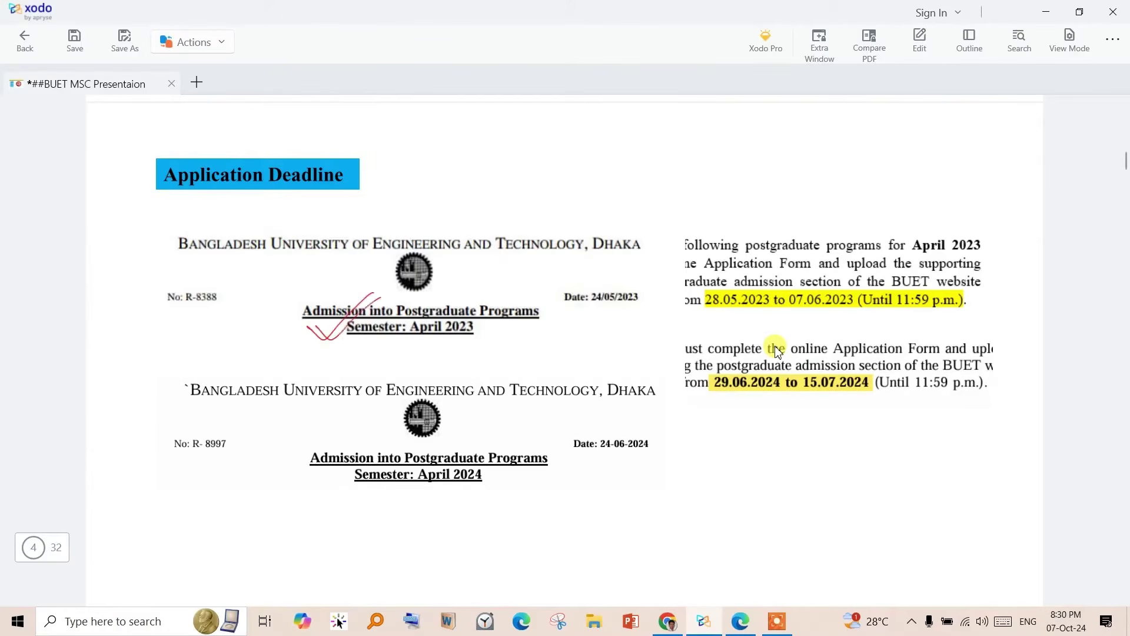
drag(566, 272, 533, 332)
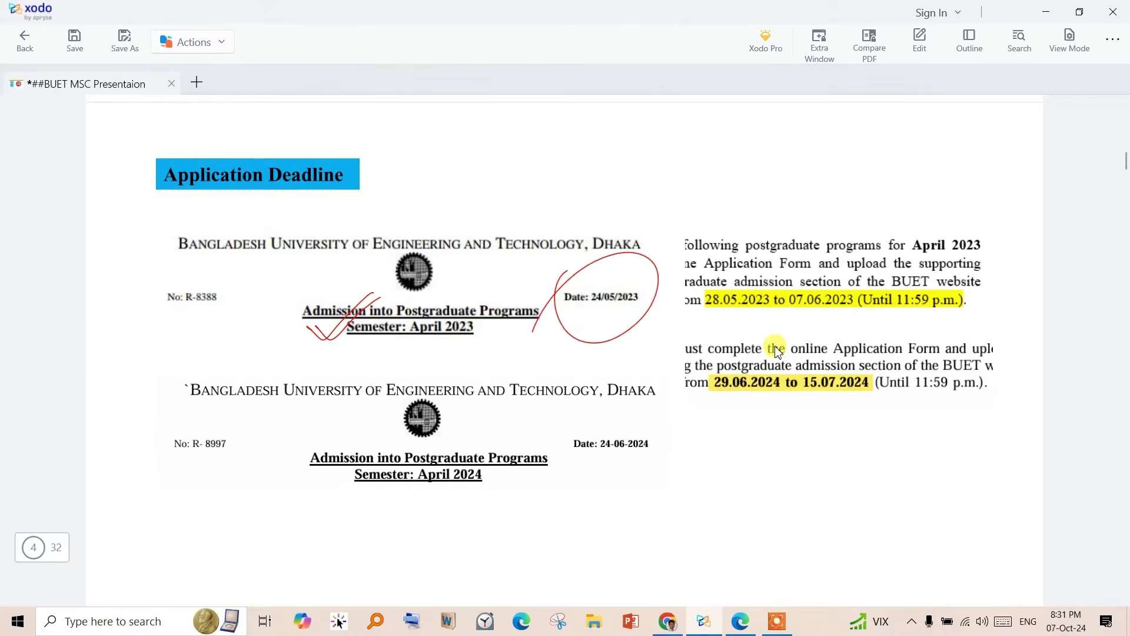
drag(456, 445, 418, 462)
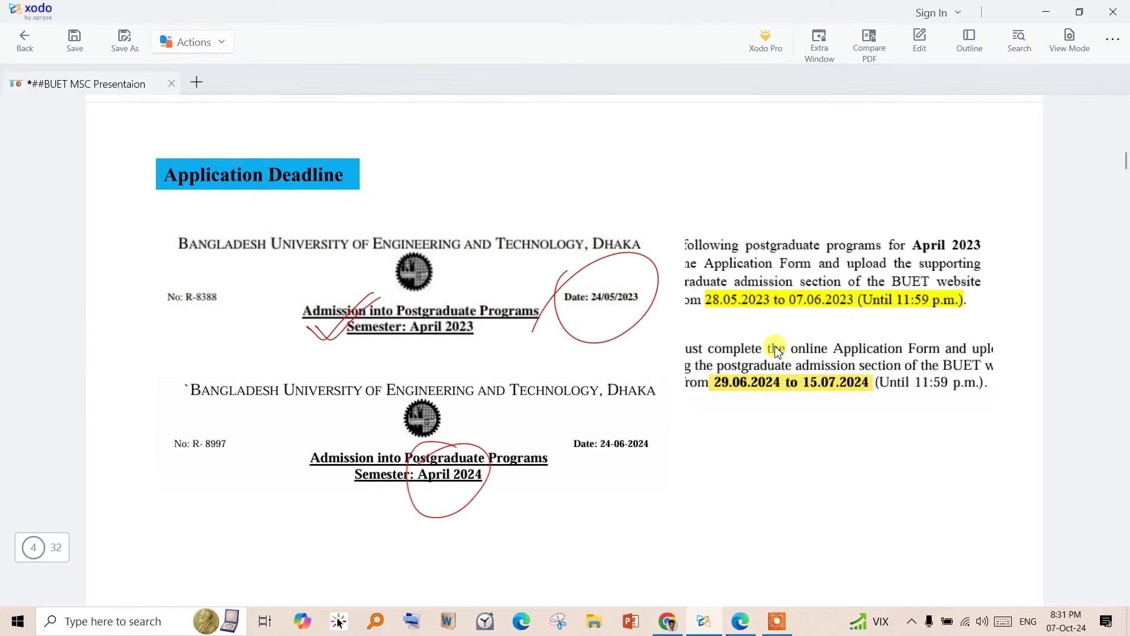
drag(553, 445, 610, 430)
drag(941, 275, 941, 247)
drag(788, 344, 682, 400)
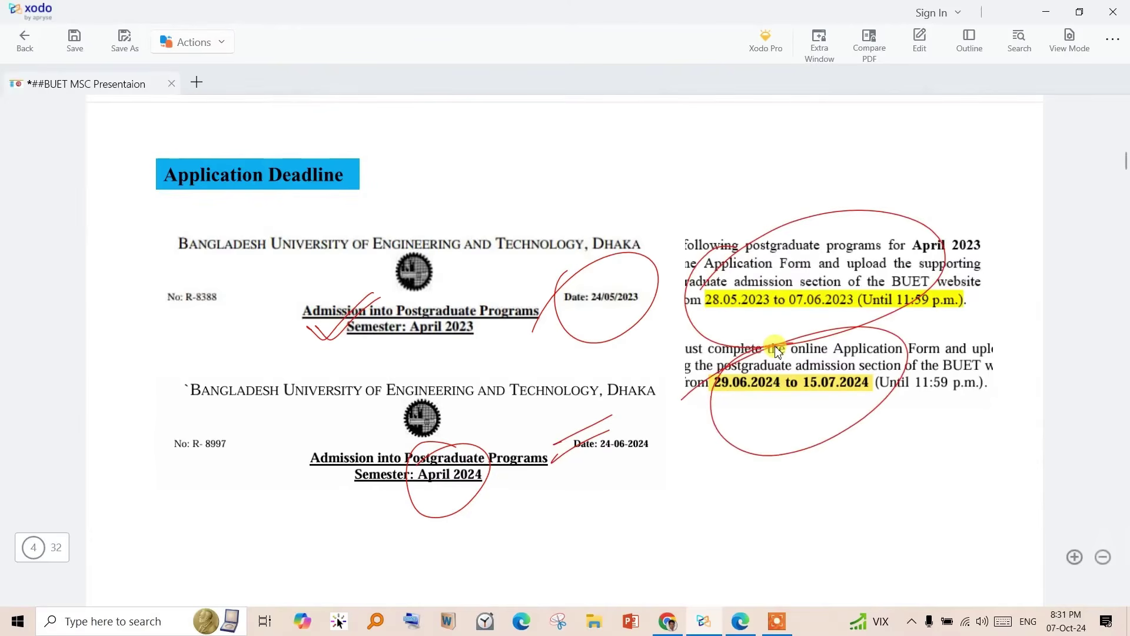
Step: Ink a double tick on the Circular Analysis heading on page 5
scroll(777, 350, down, 3)
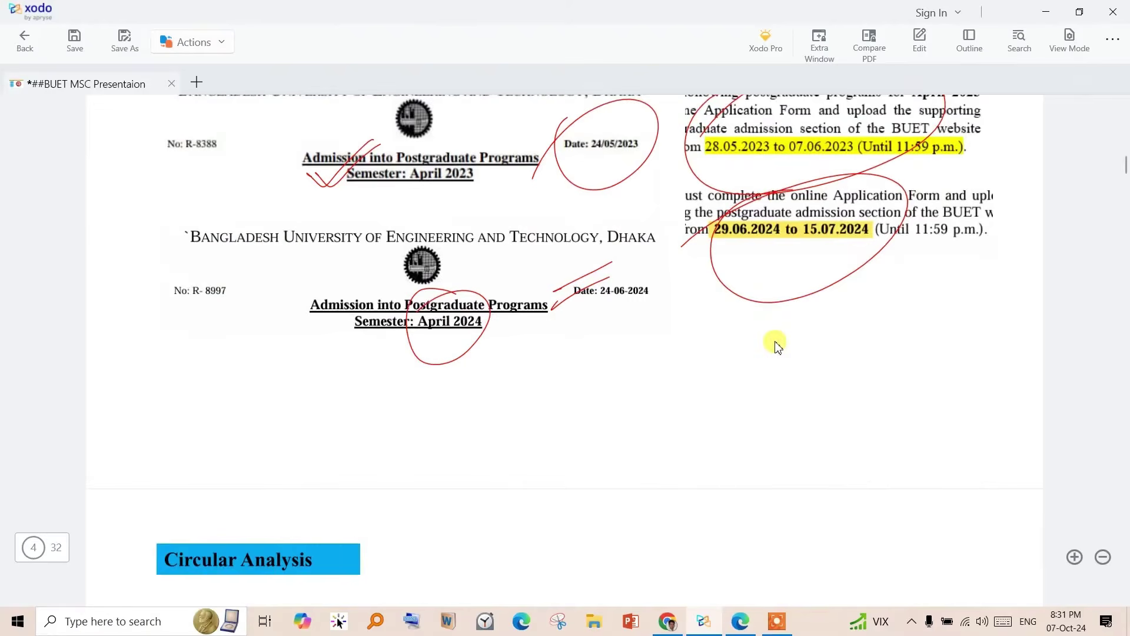
scroll(774, 347, down, 4)
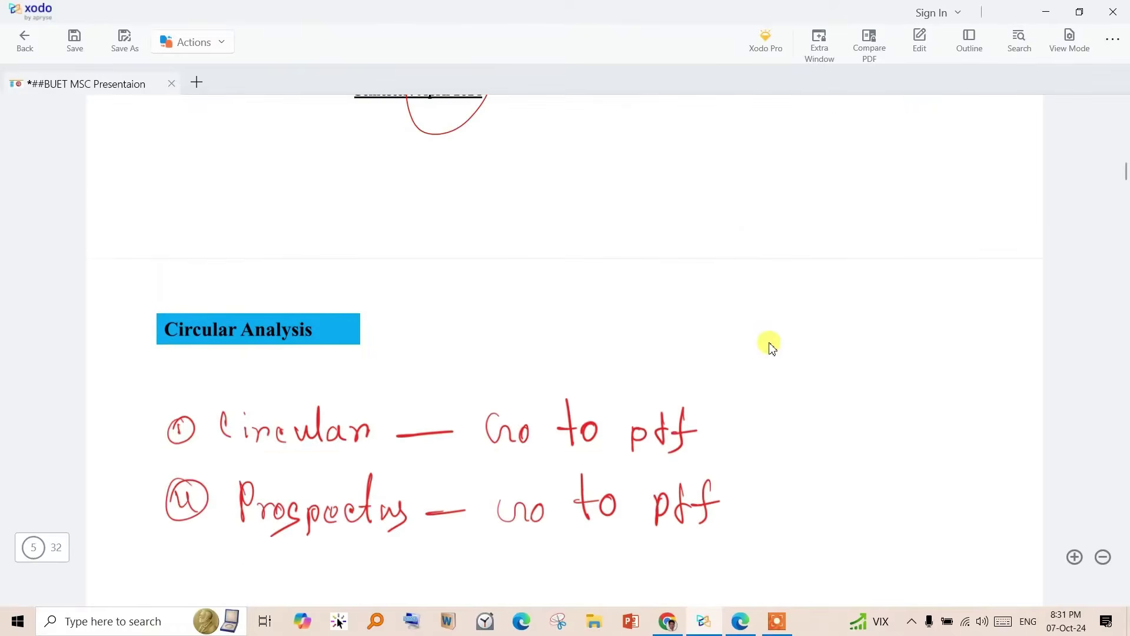
scroll(771, 348, down, 1)
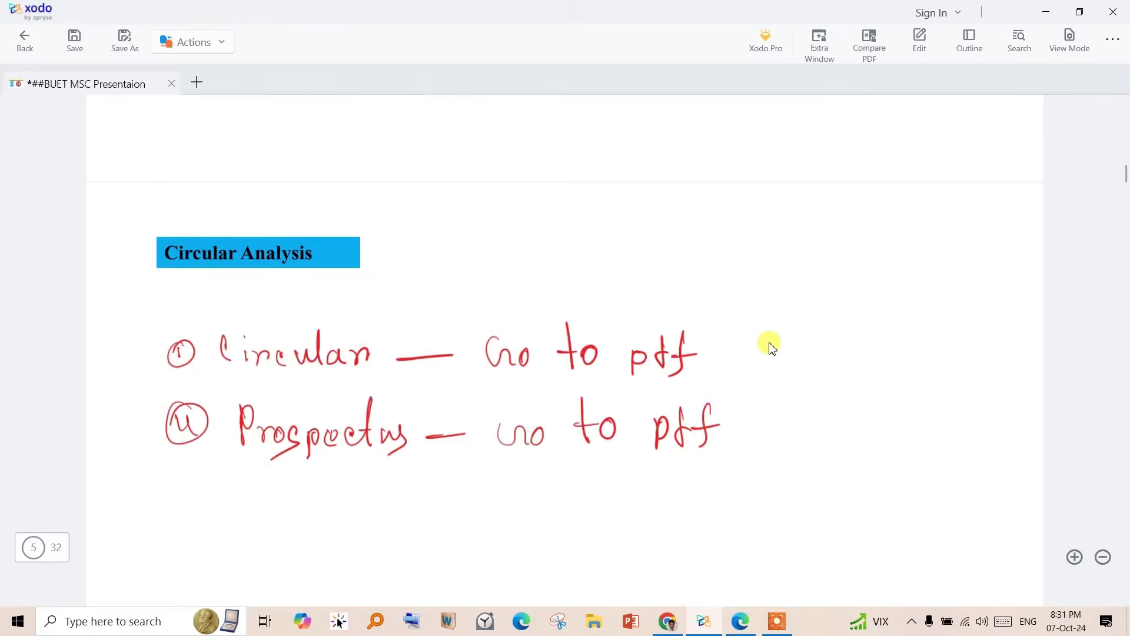
drag(109, 274, 216, 208)
drag(101, 260, 201, 200)
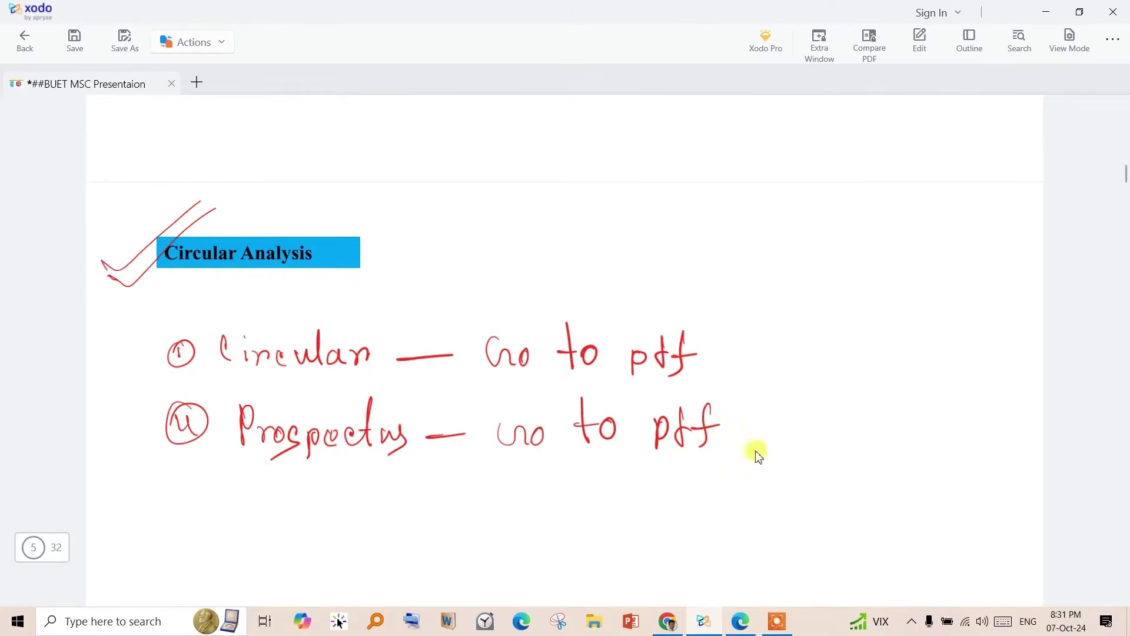
Step: Open 01.Video_Circullar April 2024 - Copy.pdf from the desktop folder Presentaion Documents with PDF Reader by Xodo
click(1044, 11)
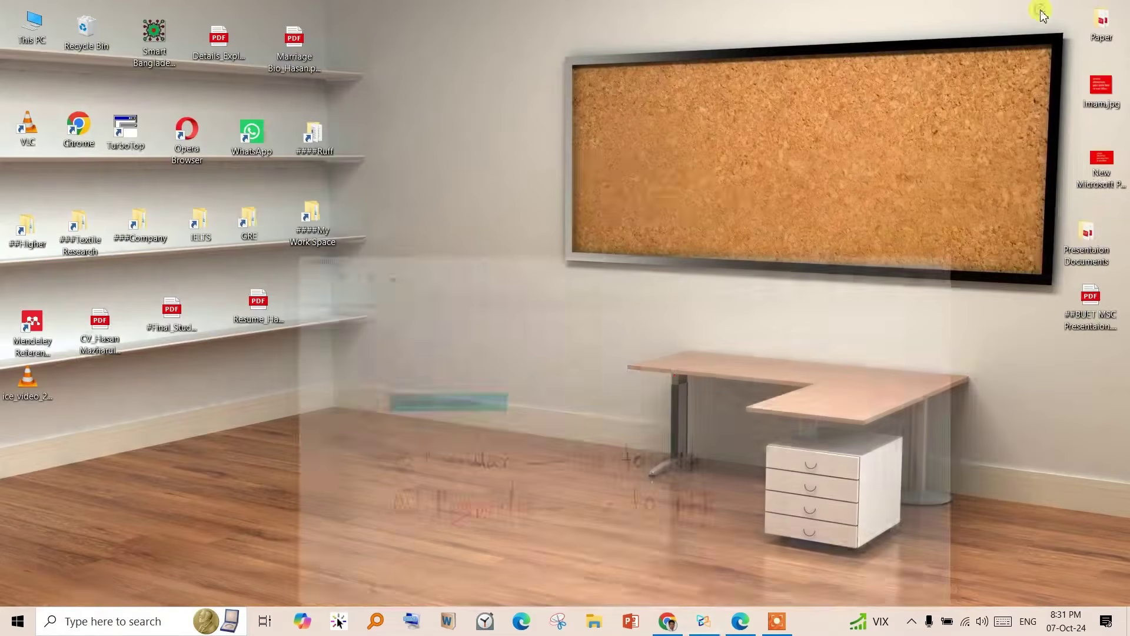
double_click(1086, 244)
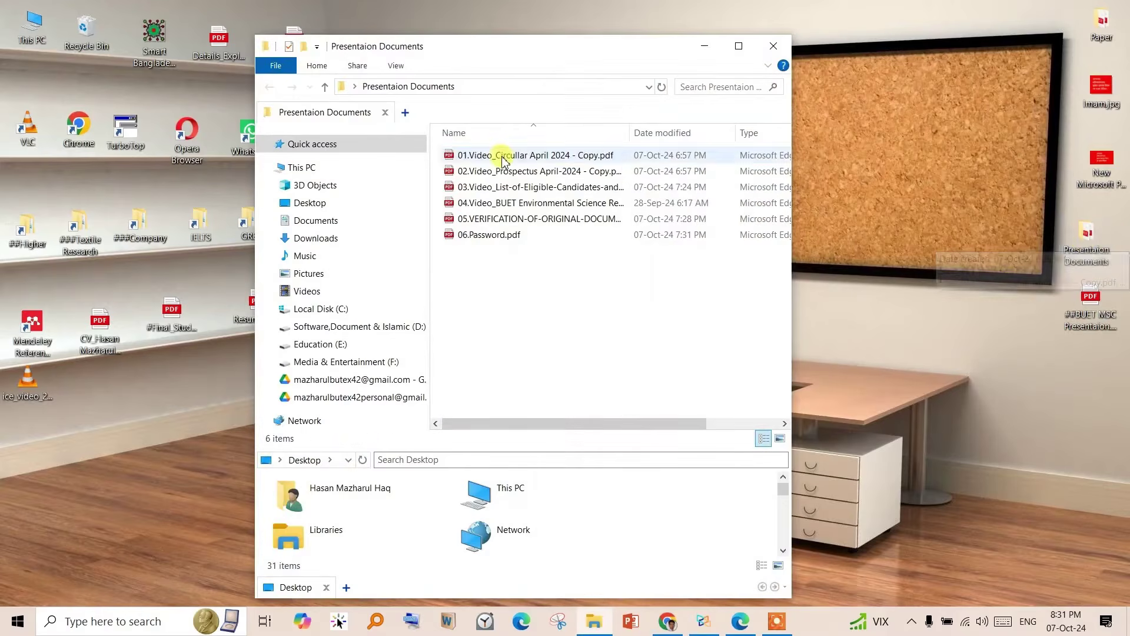
click(502, 158)
right_click(502, 158)
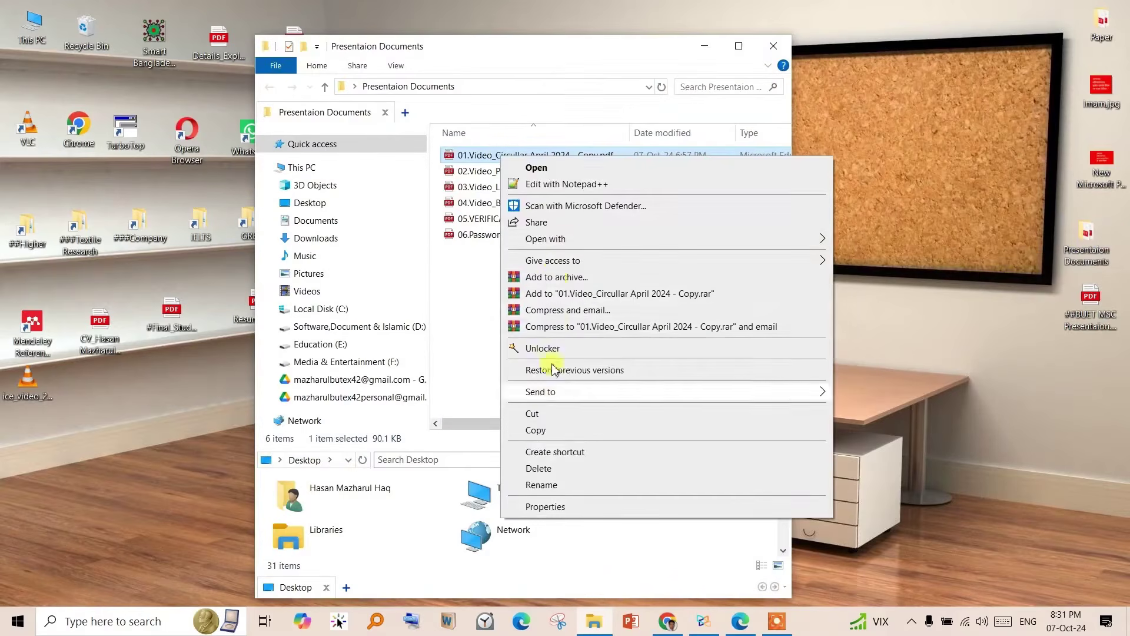
mouse_move(567, 239)
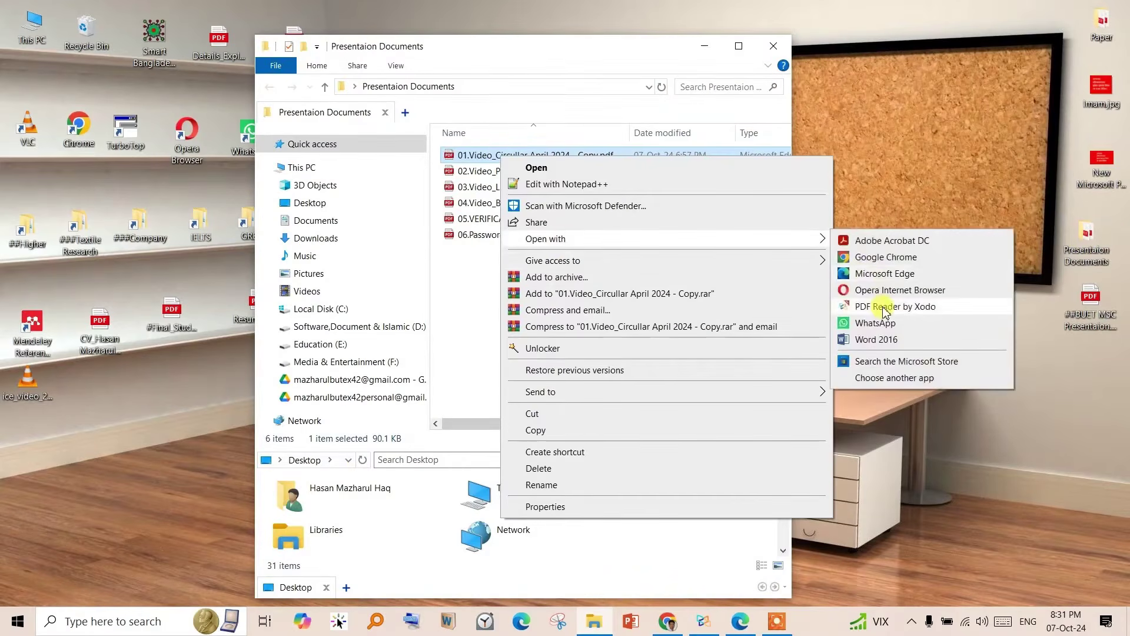
click(884, 306)
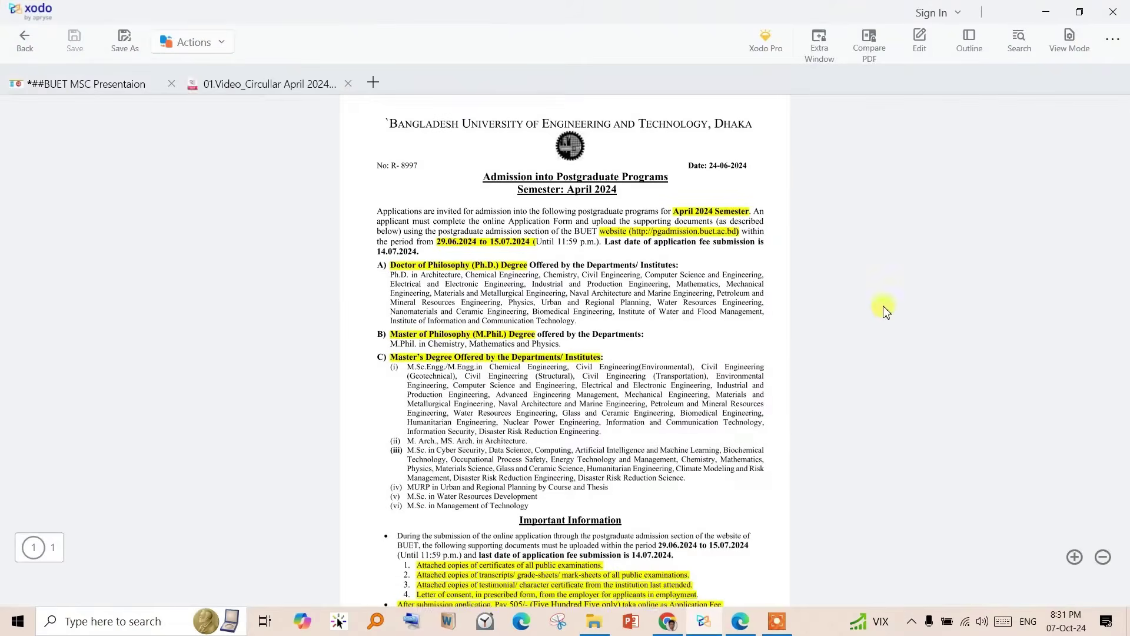
Step: Ink marks on the circular's issue date, application period, website and the Ph.D., M.Phil. and Master's degree headings
scroll(812, 243, up, 1)
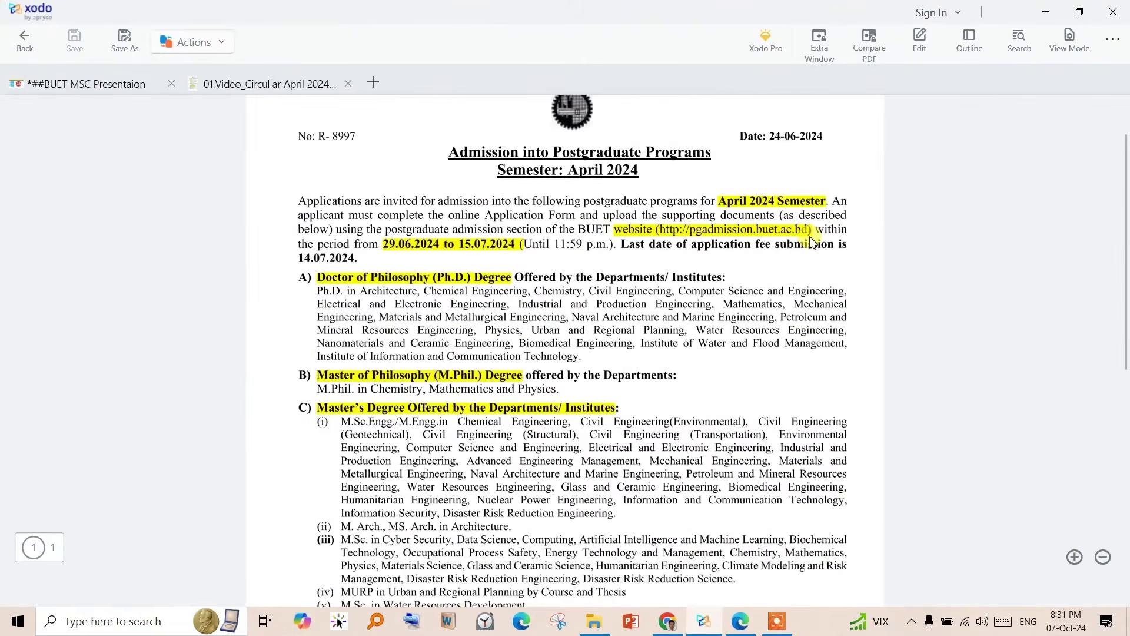
scroll(812, 241, up, 1)
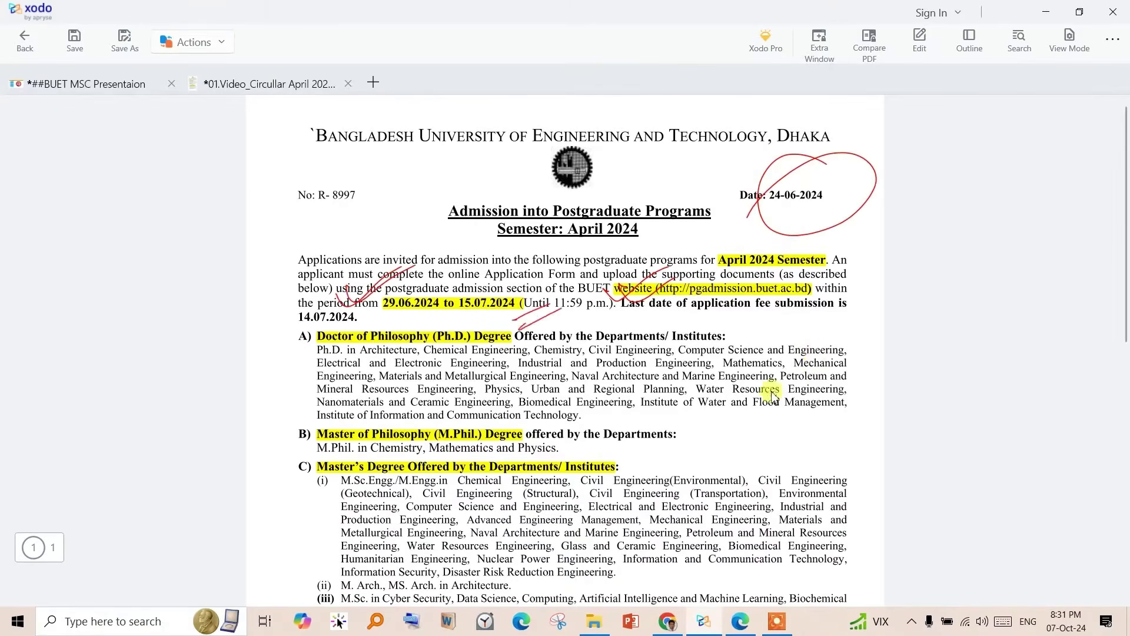
scroll(760, 406, down, 3)
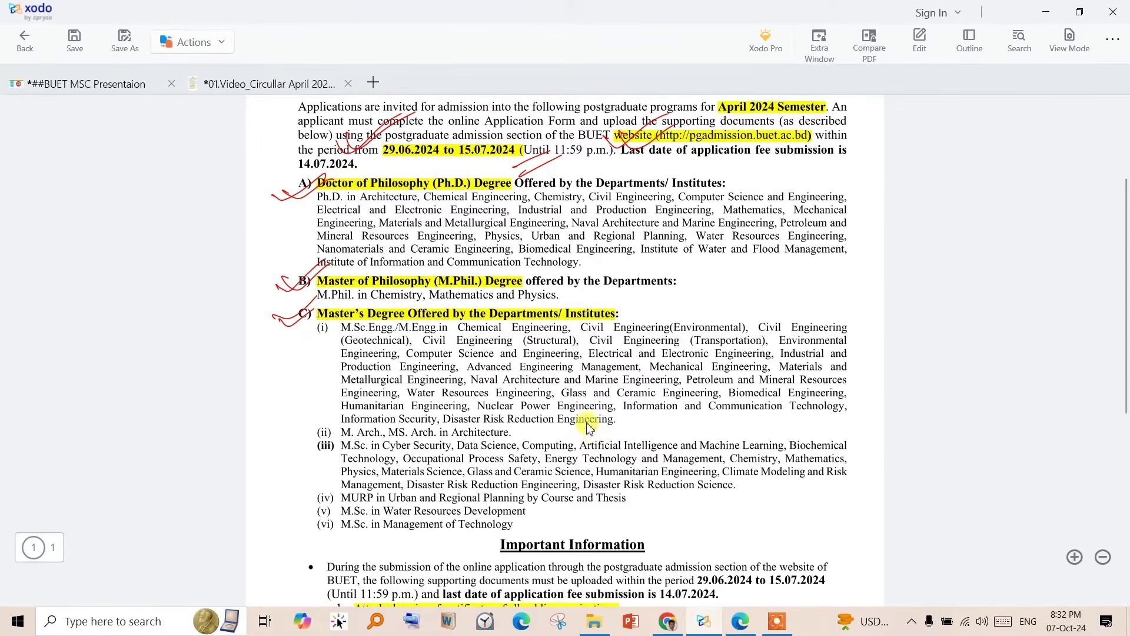
Step: Tick the supporting-documents paragraph and its numbered items under Important Information, adding a short handwritten note beside the testimonial item
scroll(589, 428, down, 5)
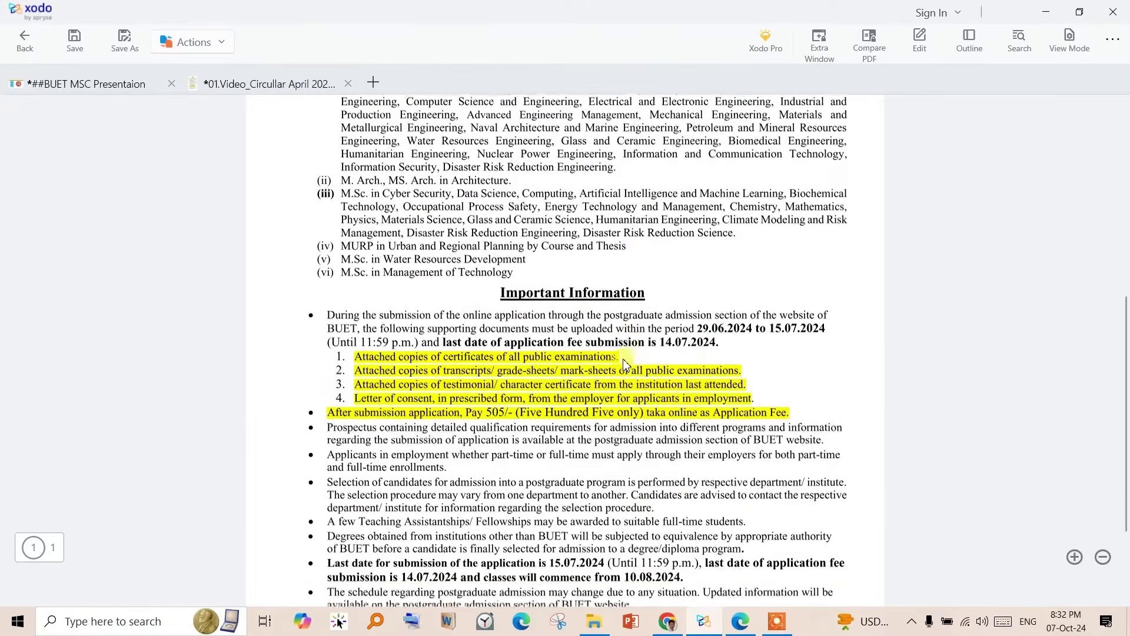
scroll(625, 364, down, 1)
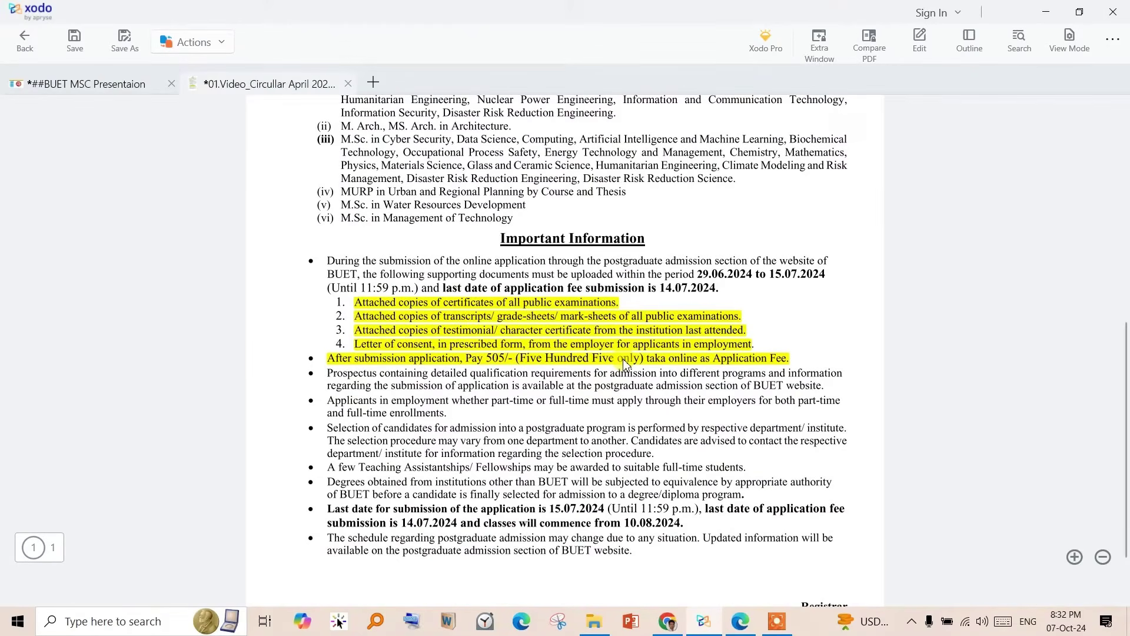
drag(274, 252, 361, 237)
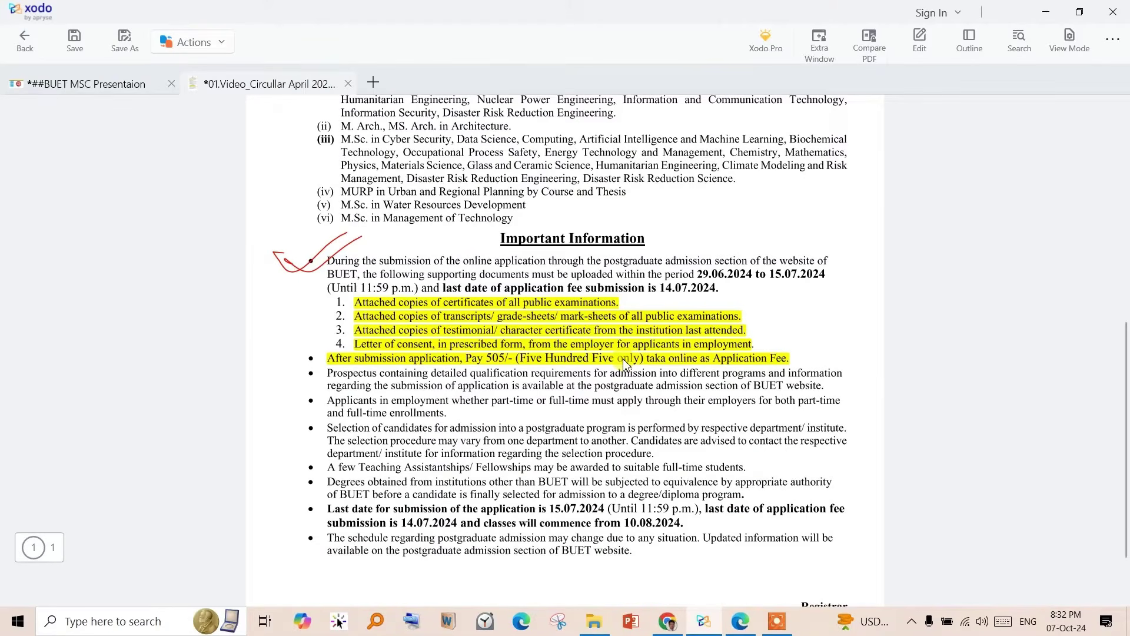
drag(317, 305, 352, 285)
drag(310, 330, 346, 316)
drag(753, 327, 789, 318)
mouse_move(804, 305)
mouse_down()
mouse_move(799, 316)
mouse_move(814, 315)
mouse_up()
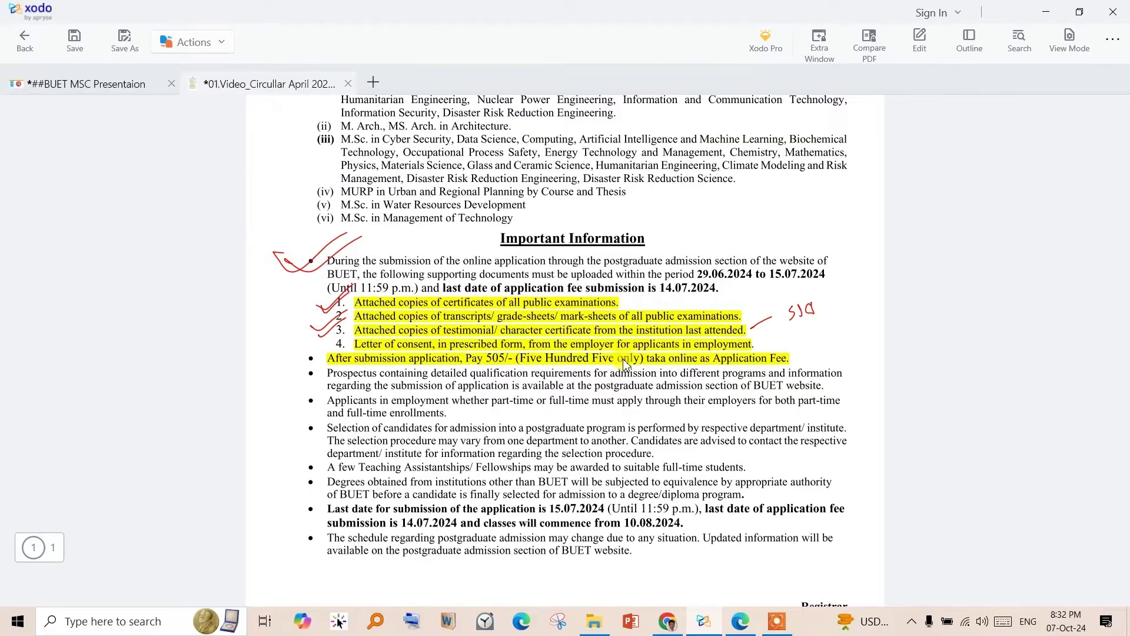
mouse_move(322, 352)
mouse_down()
mouse_move(346, 337)
mouse_move(339, 346)
mouse_up()
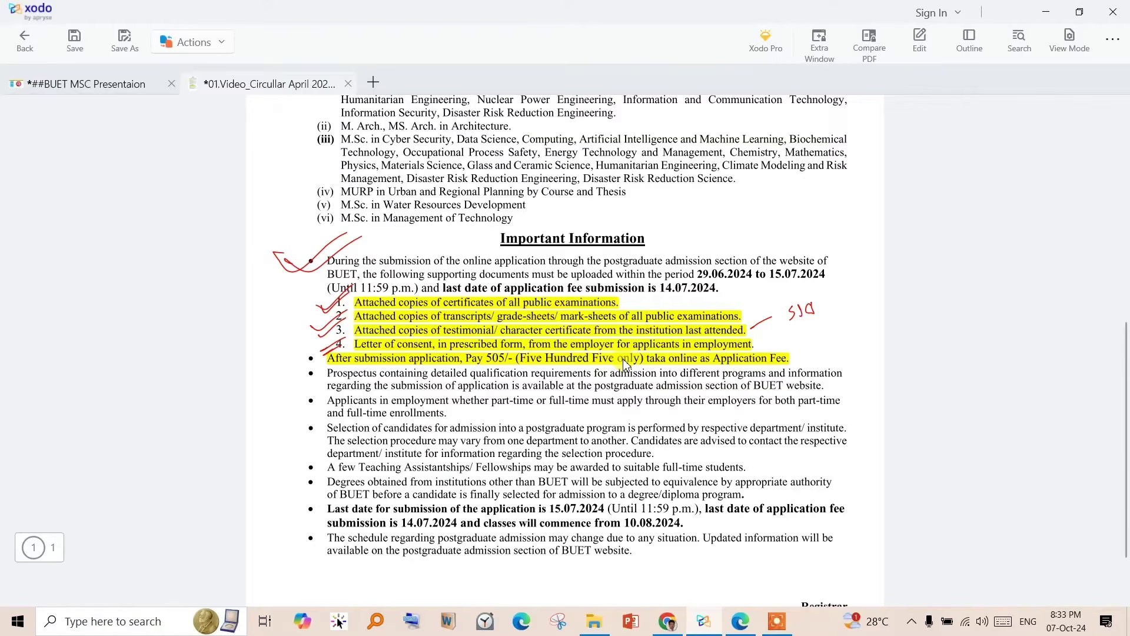
Step: Handwrite 505 in red below the application fee line and underline it with slanted strokes
mouse_move(298, 388)
mouse_down()
mouse_move(285, 397)
mouse_move(297, 425)
mouse_up()
mouse_move(310, 385)
mouse_down()
mouse_move(333, 394)
mouse_move(332, 419)
mouse_up()
drag(328, 415, 369, 382)
drag(289, 443, 335, 406)
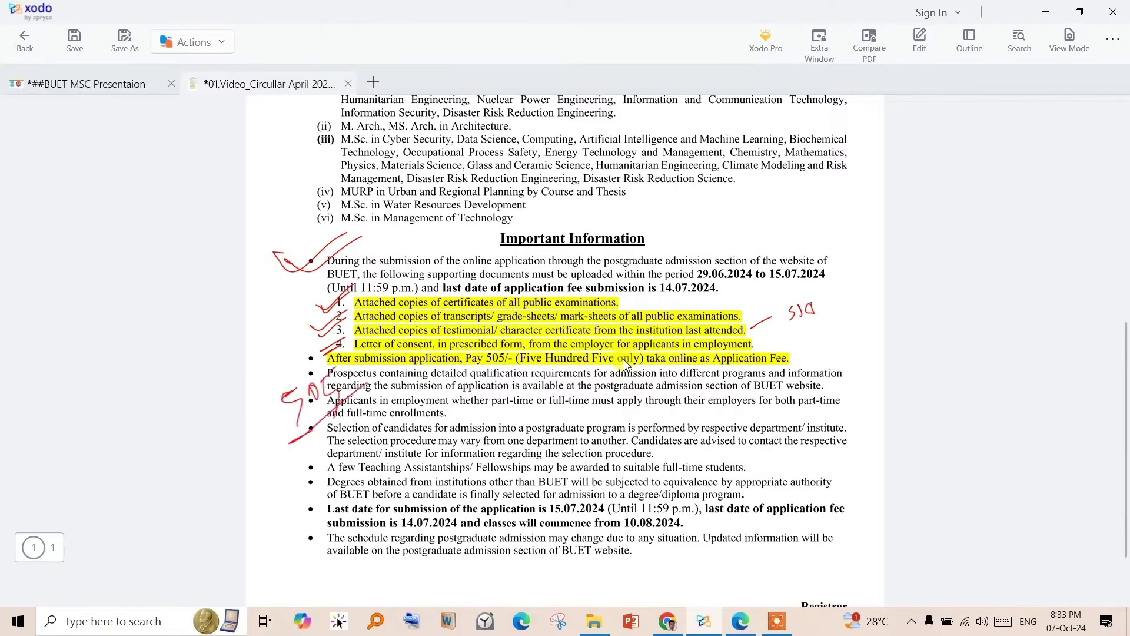
click(624, 358)
click(637, 448)
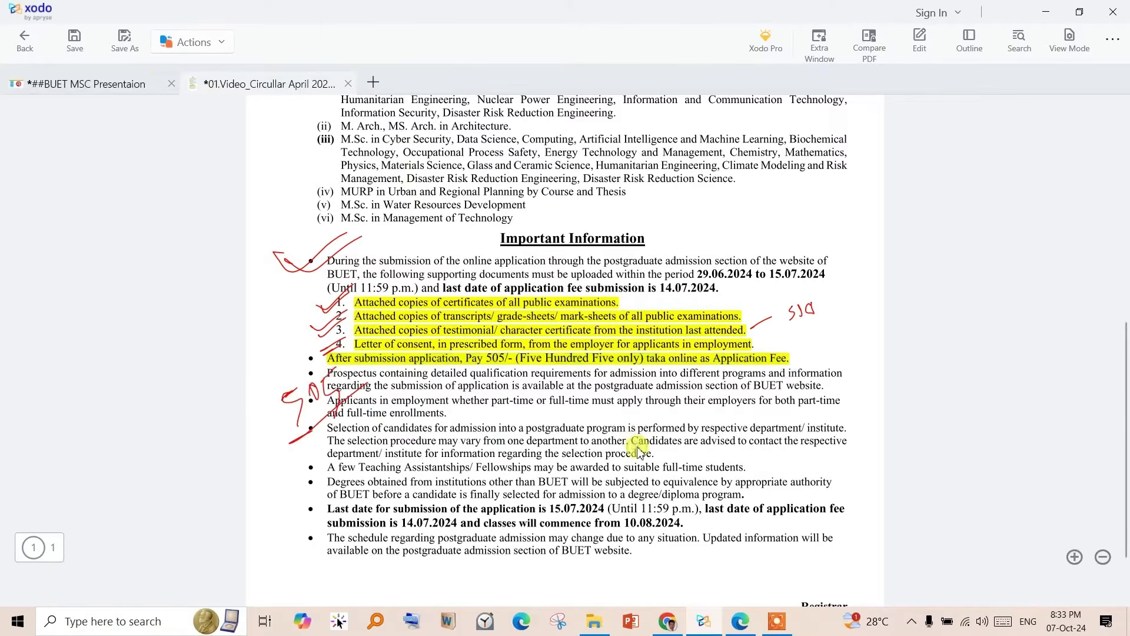
Step: Return to the ##BUET MSC Presentaion document and tick the Circular and Prospectus entries under Circular Analysis
click(144, 83)
scroll(431, 250, down, 1)
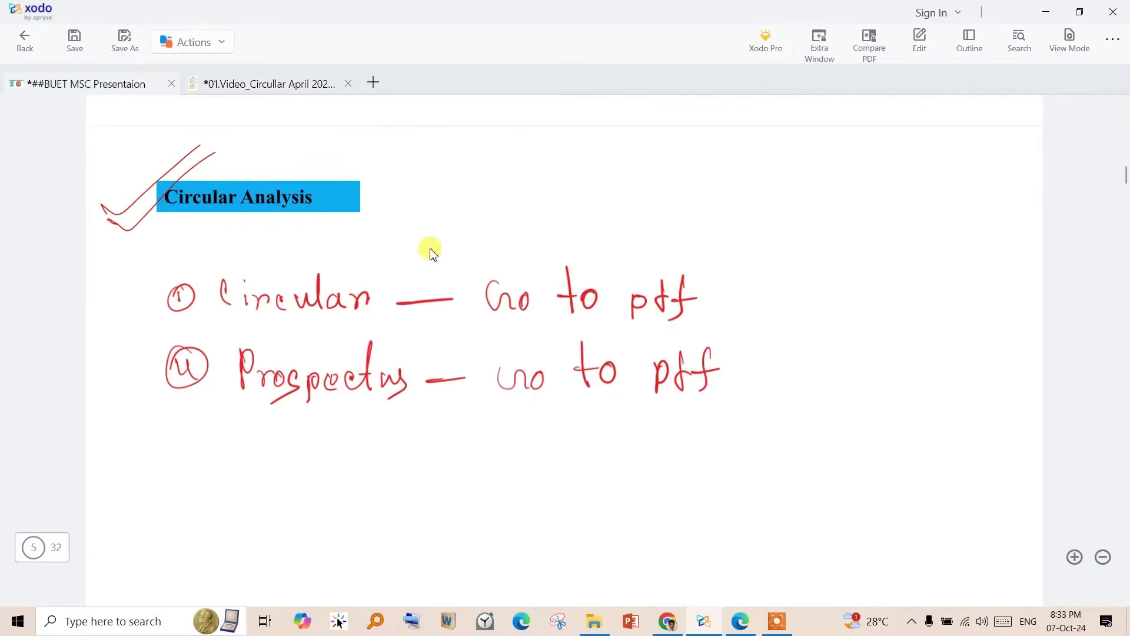
drag(132, 307, 210, 270)
drag(131, 386, 172, 364)
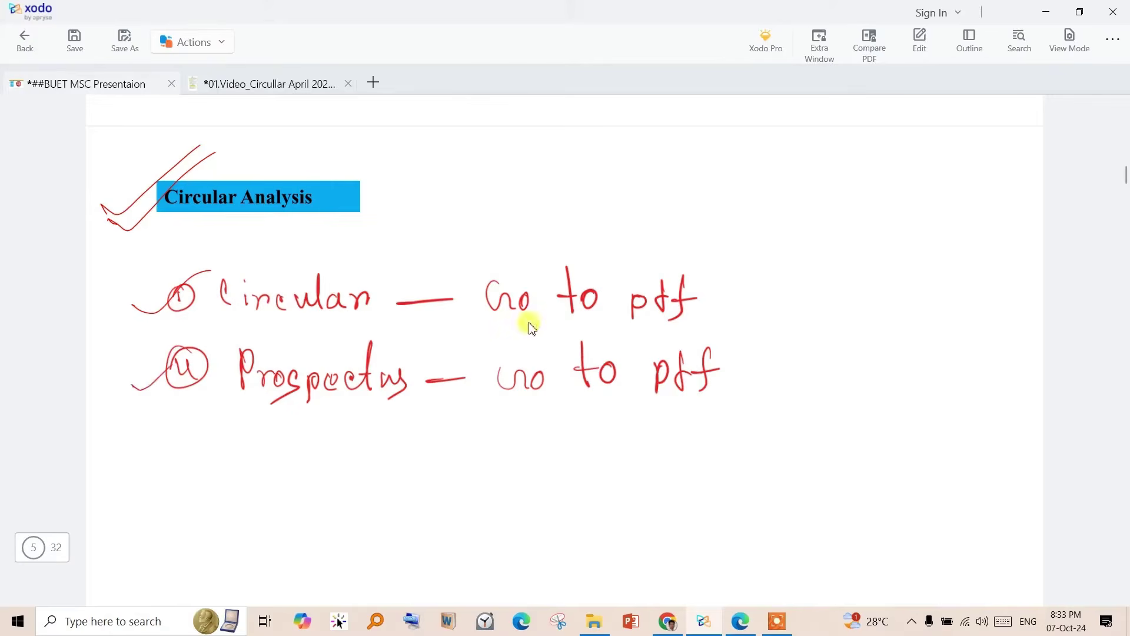
Step: Open the 02.Video_Prospectus April-2024 - Copy.pdf file from the Presentaion Documents folder with PDF Reader by Xodo
click(596, 622)
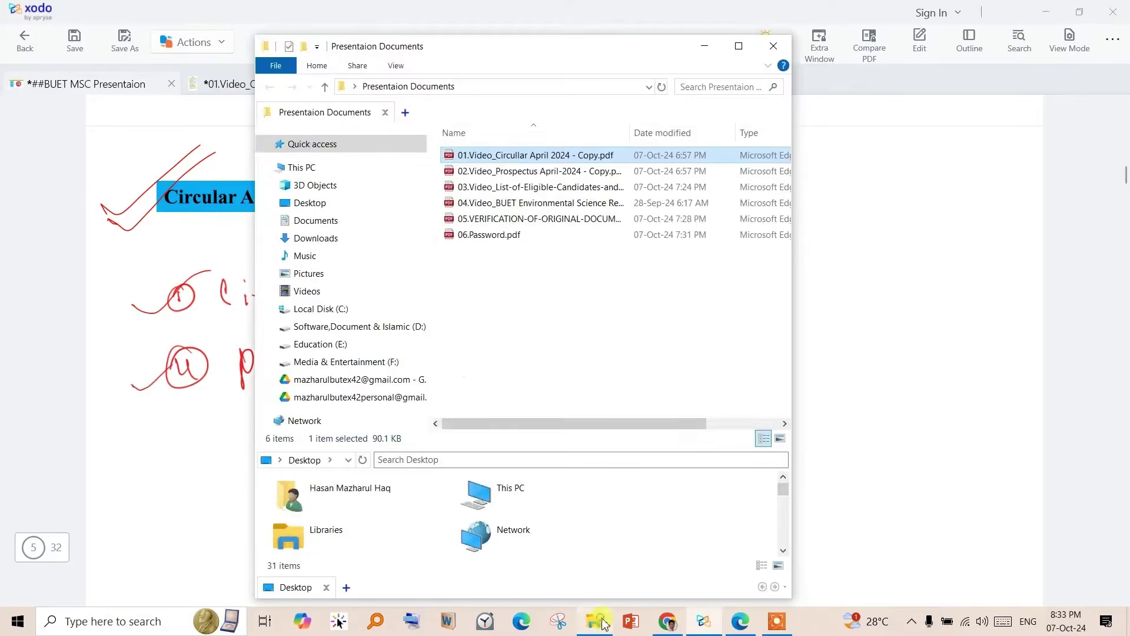
right_click(548, 168)
mouse_move(593, 258)
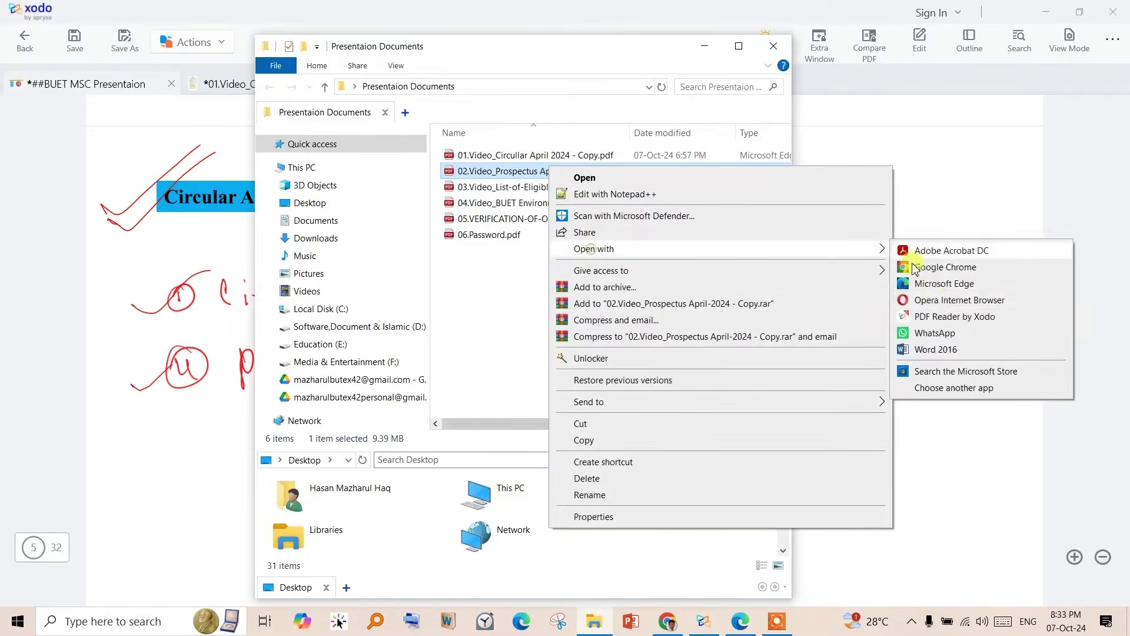
click(938, 318)
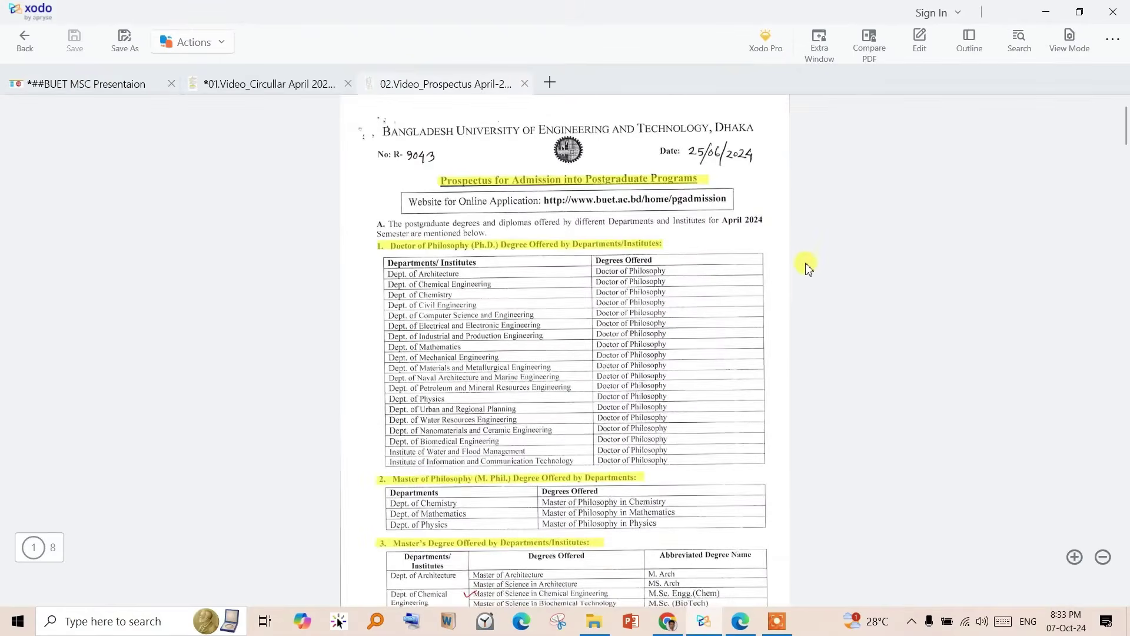
Step: Ink marks on the prospectus's Ph.D. heading, Dept. of Chemical Engineering, and the Master of Science rows for Chemical Engineering and Environmental Engineering
scroll(798, 226, up, 4)
scroll(798, 227, down, 1)
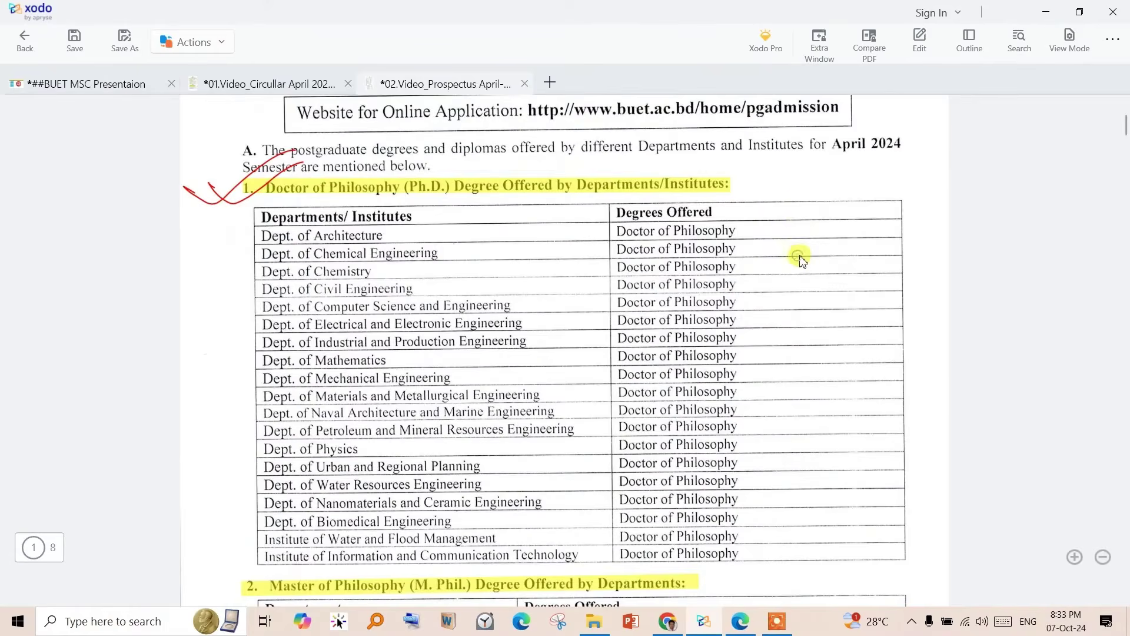
scroll(800, 236, down, 10)
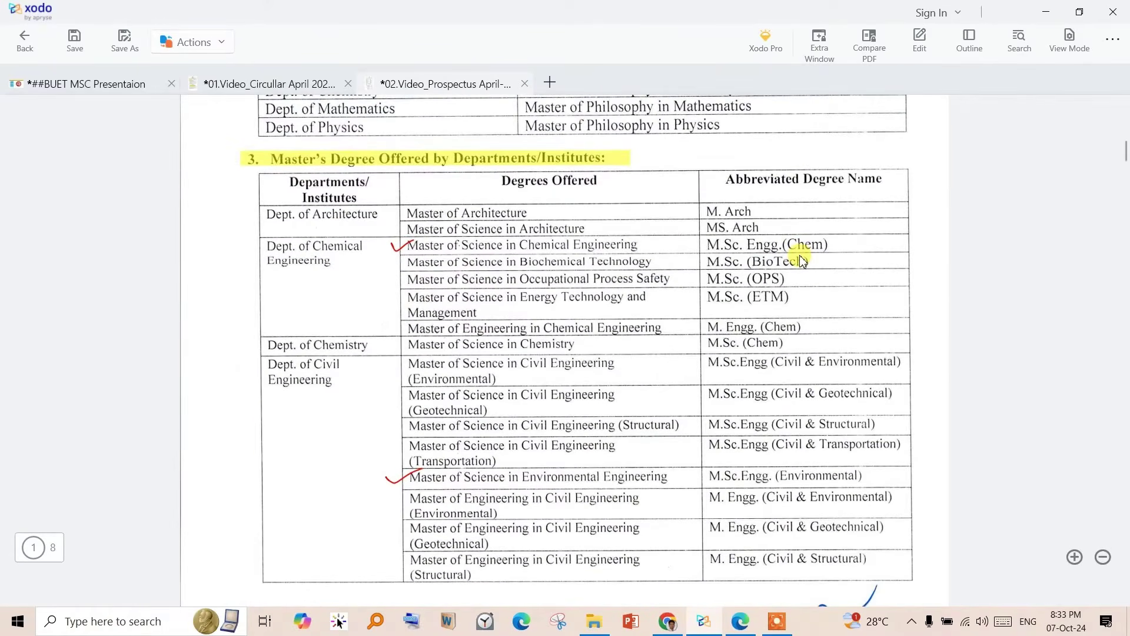
drag(231, 272, 290, 258)
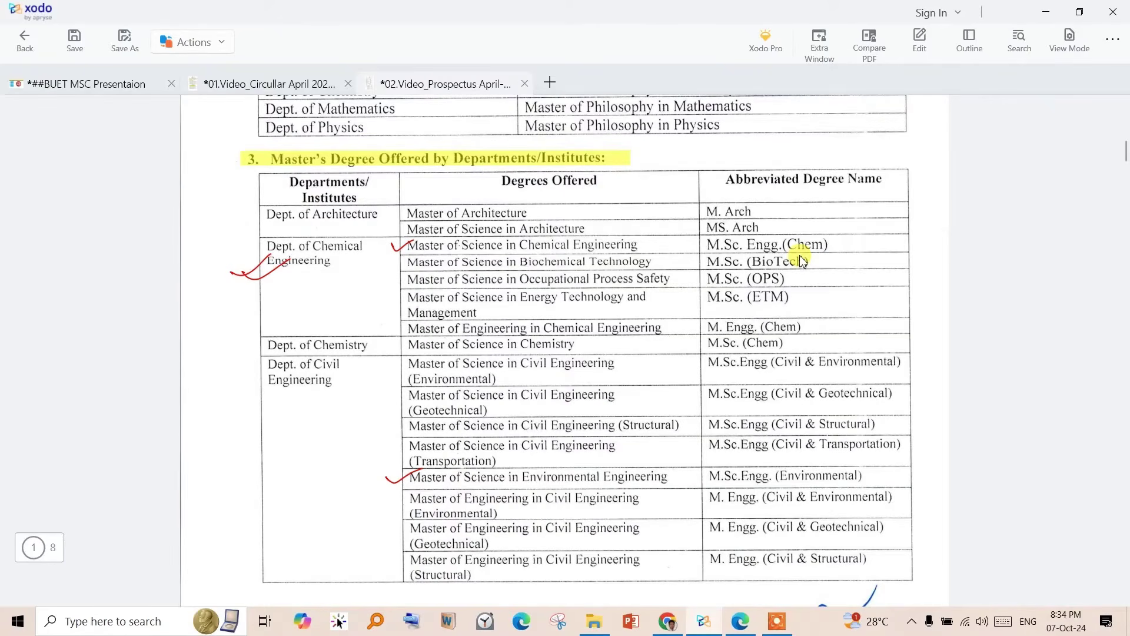
drag(388, 262, 408, 248)
mouse_move(377, 489)
mouse_down()
mouse_move(403, 472)
mouse_move(399, 482)
mouse_up()
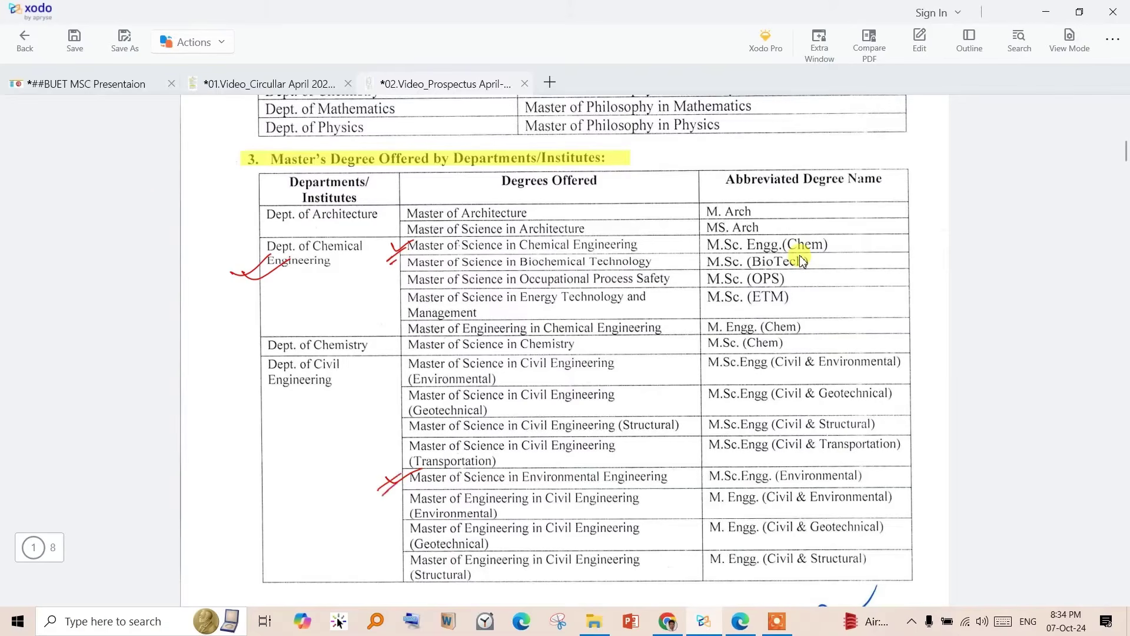
Step: Ink tick marks on the prospectus's Master of Science rows for Data Science, Industrial and Production Engineering, and Advanced Engineering Management
drag(704, 458, 683, 497)
scroll(900, 283, down, 8)
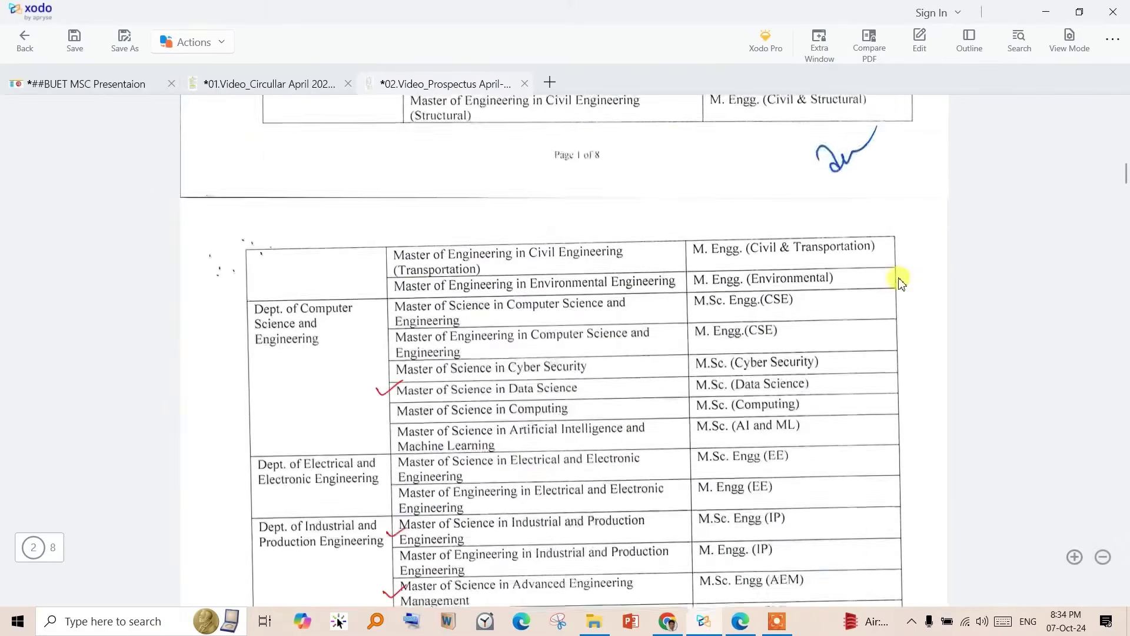
scroll(901, 282, down, 2)
drag(363, 319, 388, 314)
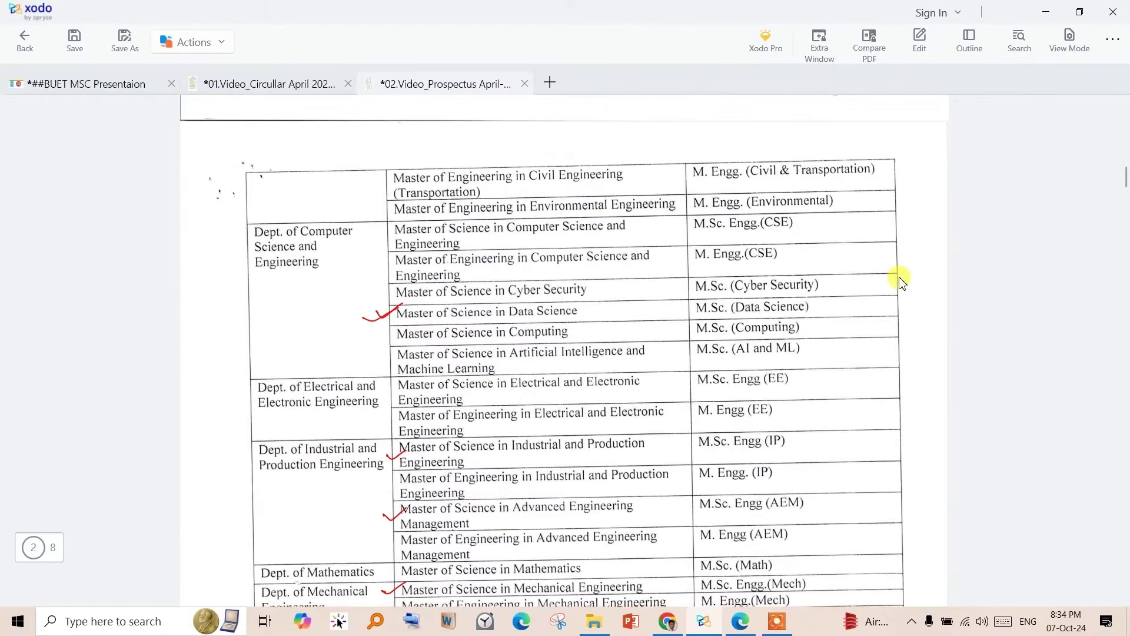
drag(370, 456, 402, 446)
drag(377, 524, 398, 509)
scroll(651, 373, down, 3)
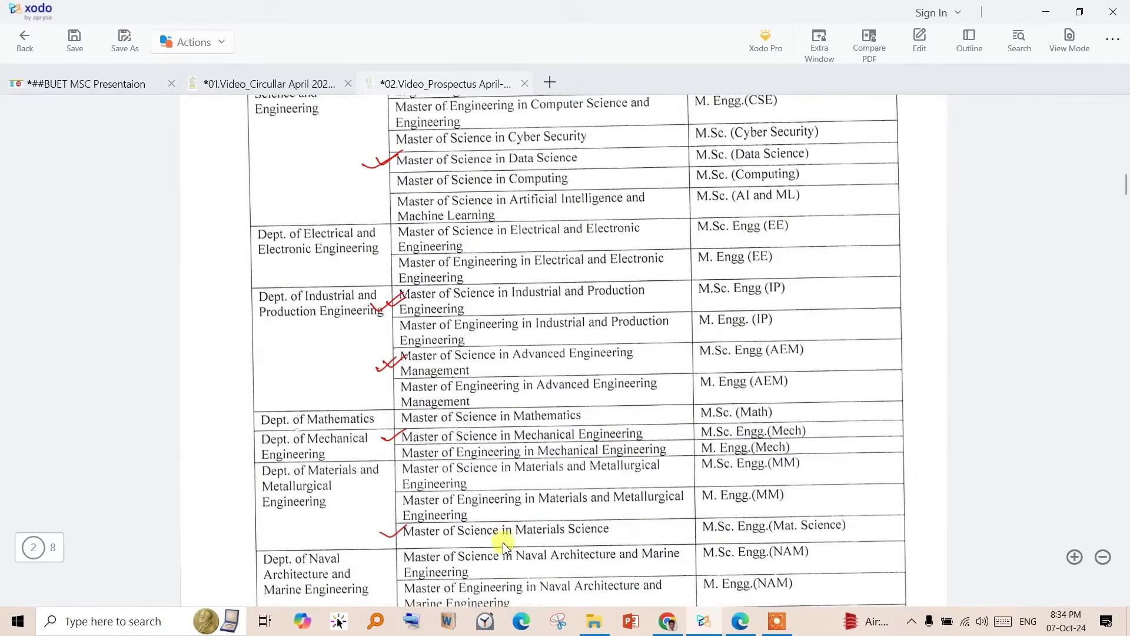
Step: Review the prospectus's admission requirements, inking slanted strokes on headings B, C and D and circling the 2.50 minimum GPA in section D
scroll(504, 547, down, 15)
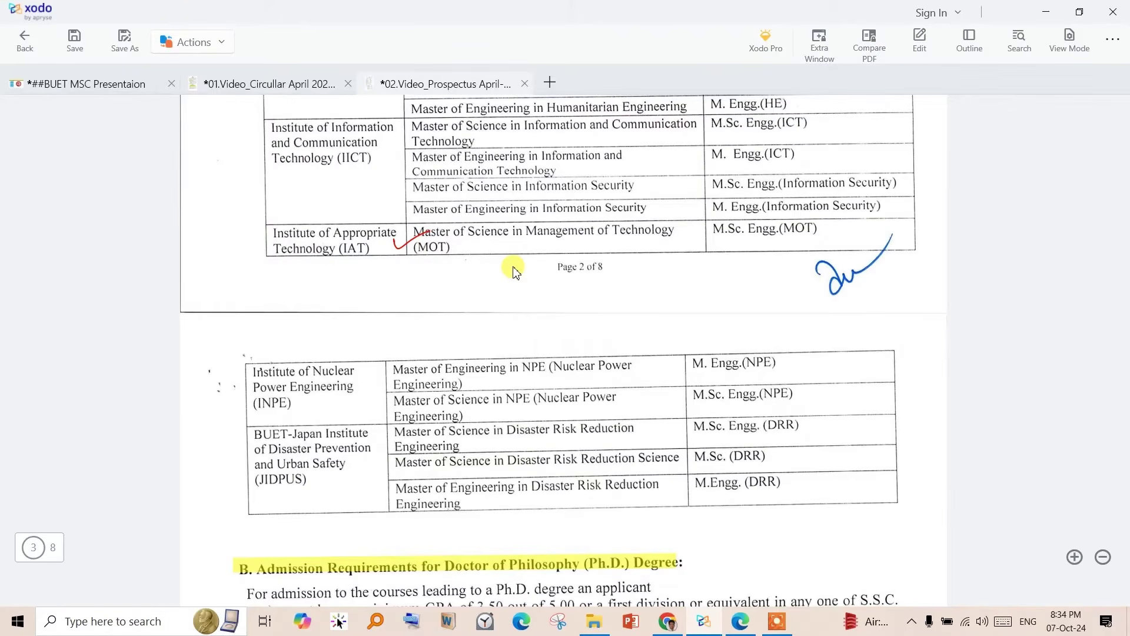
scroll(518, 277, down, 8)
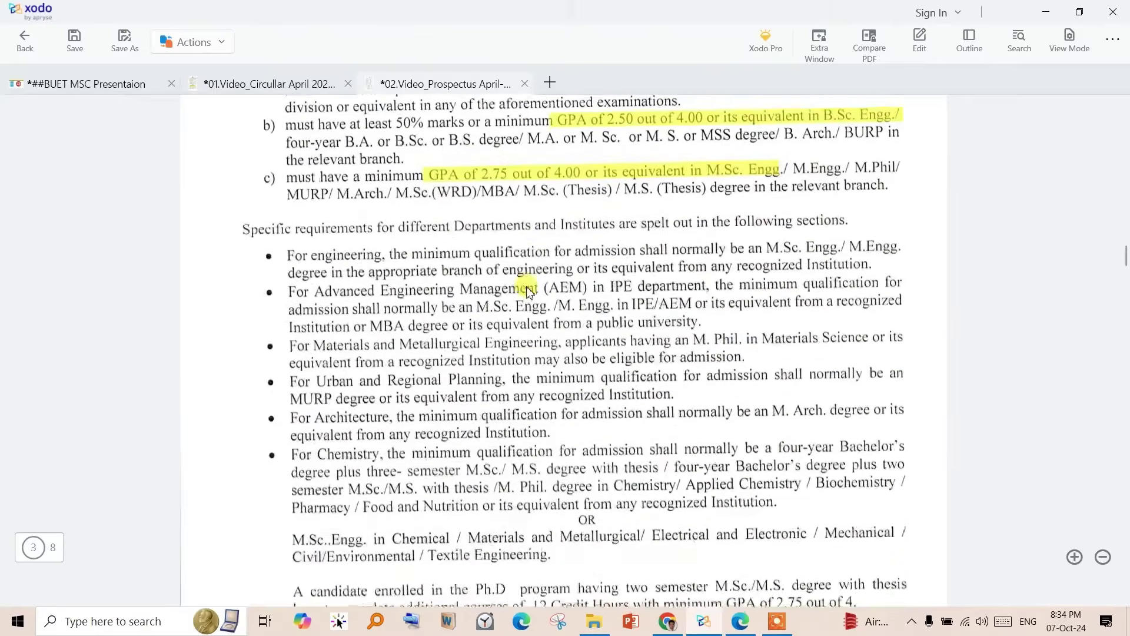
scroll(530, 297, up, 1)
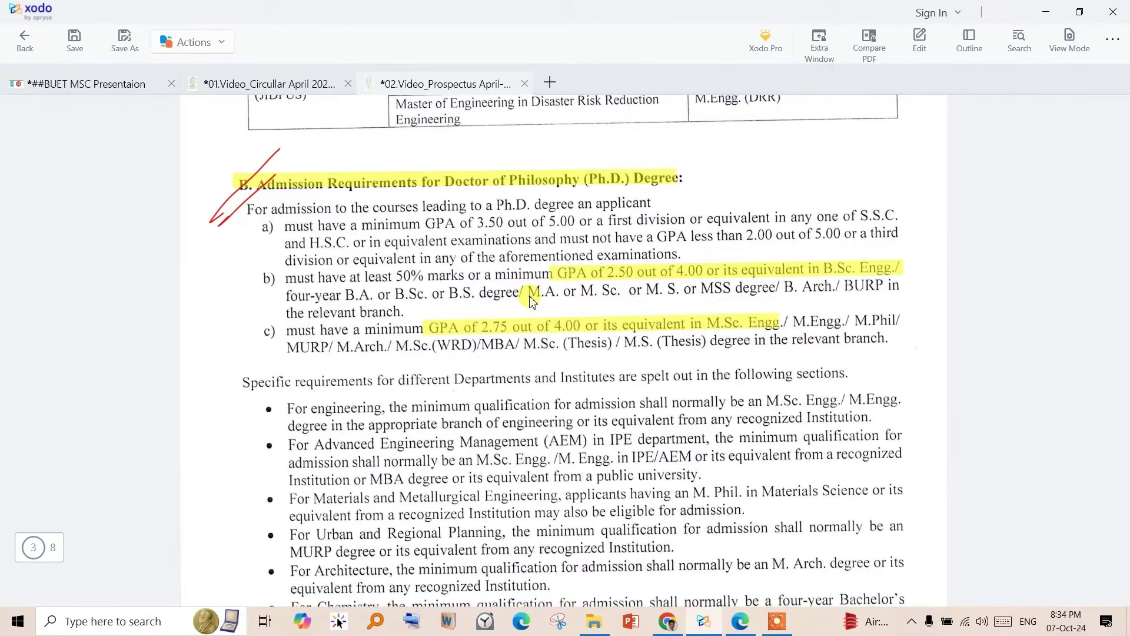
scroll(521, 412, down, 4)
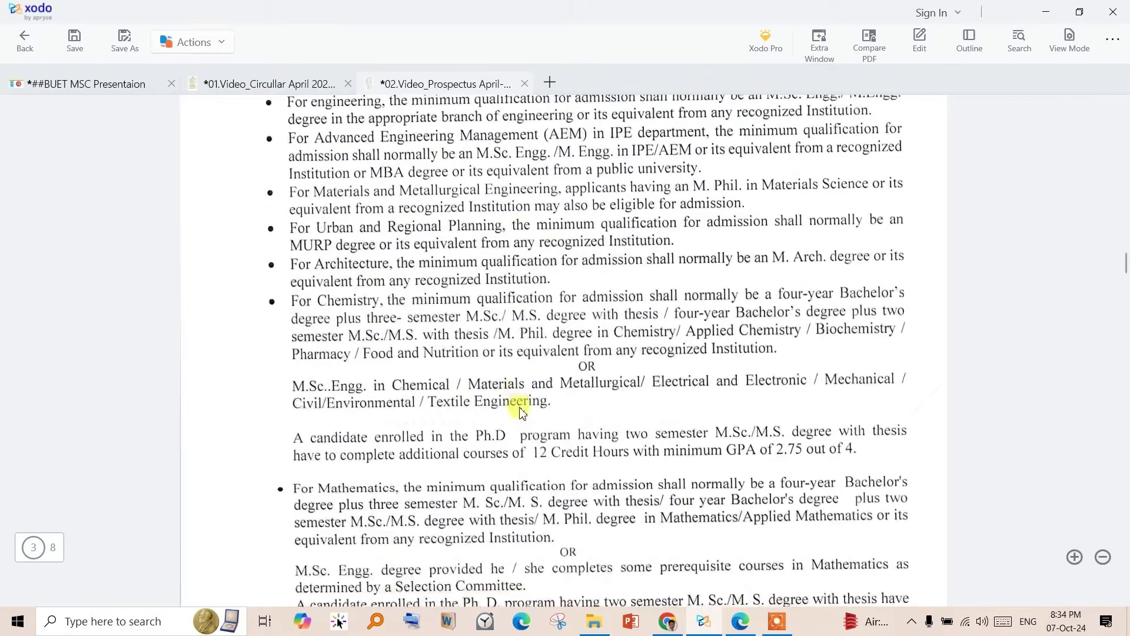
scroll(521, 412, down, 20)
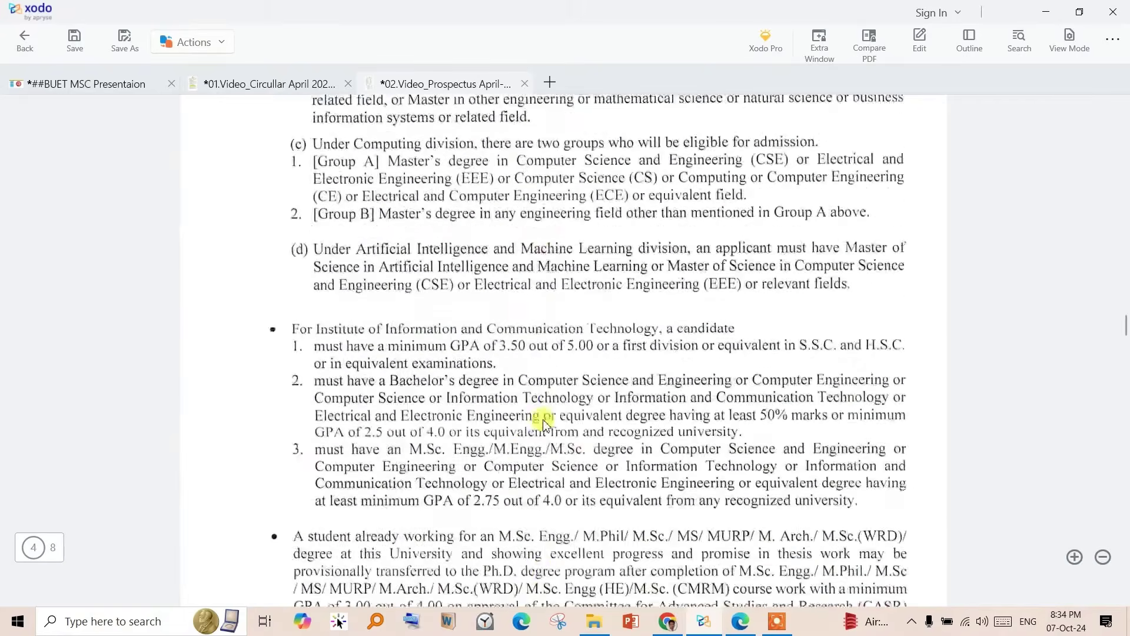
scroll(545, 422, down, 12)
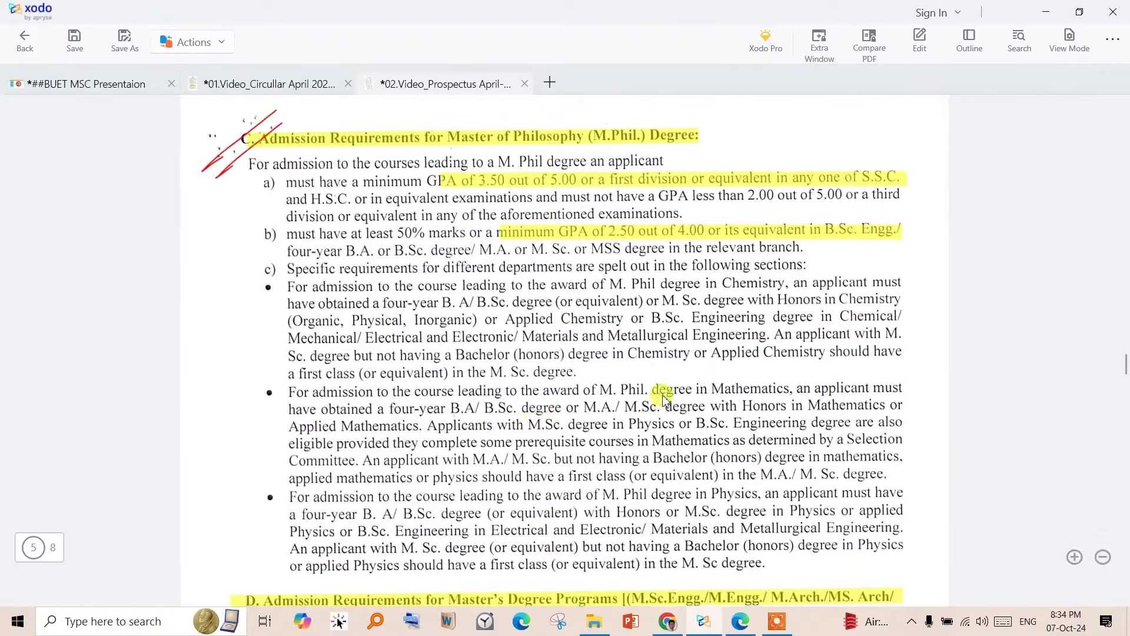
scroll(662, 399, down, 8)
scroll(662, 399, up, 1)
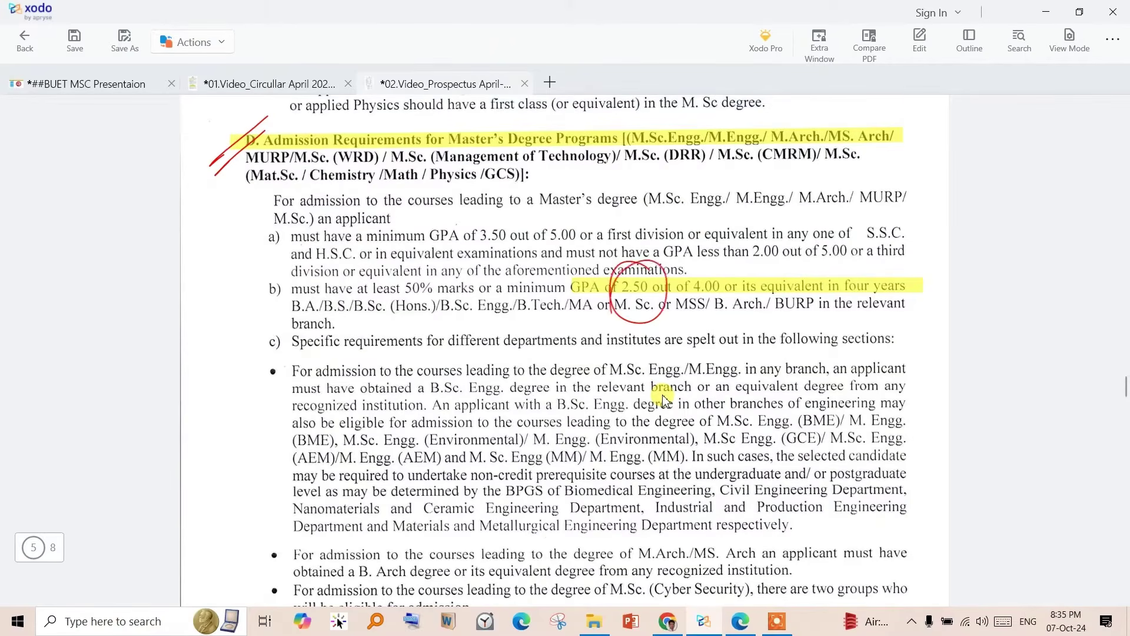
scroll(664, 400, down, 15)
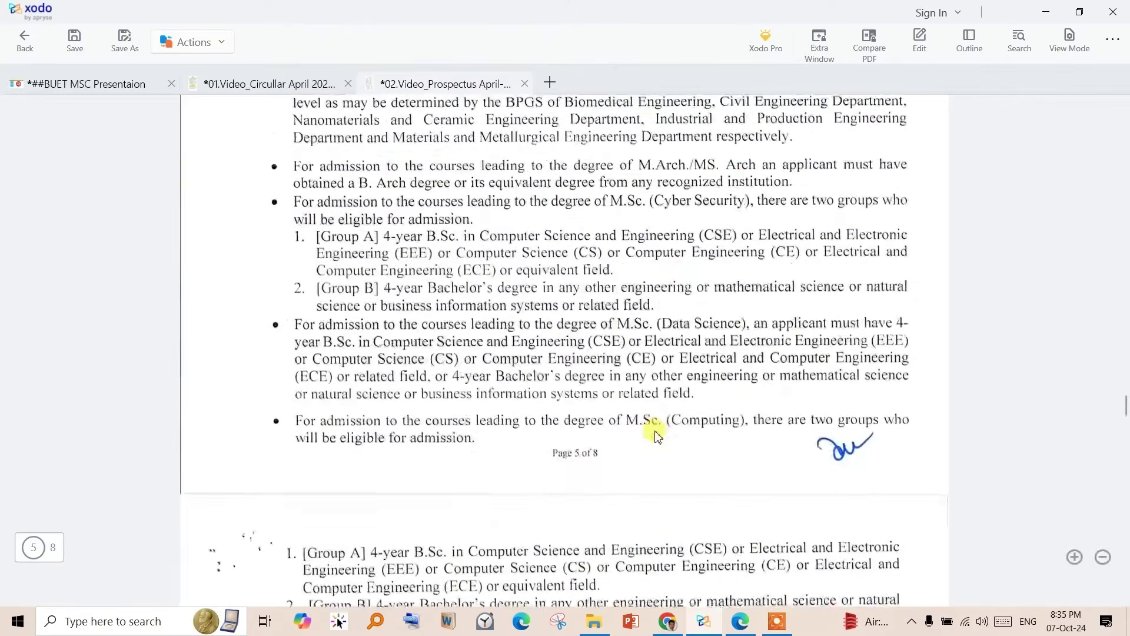
scroll(658, 432, down, 20)
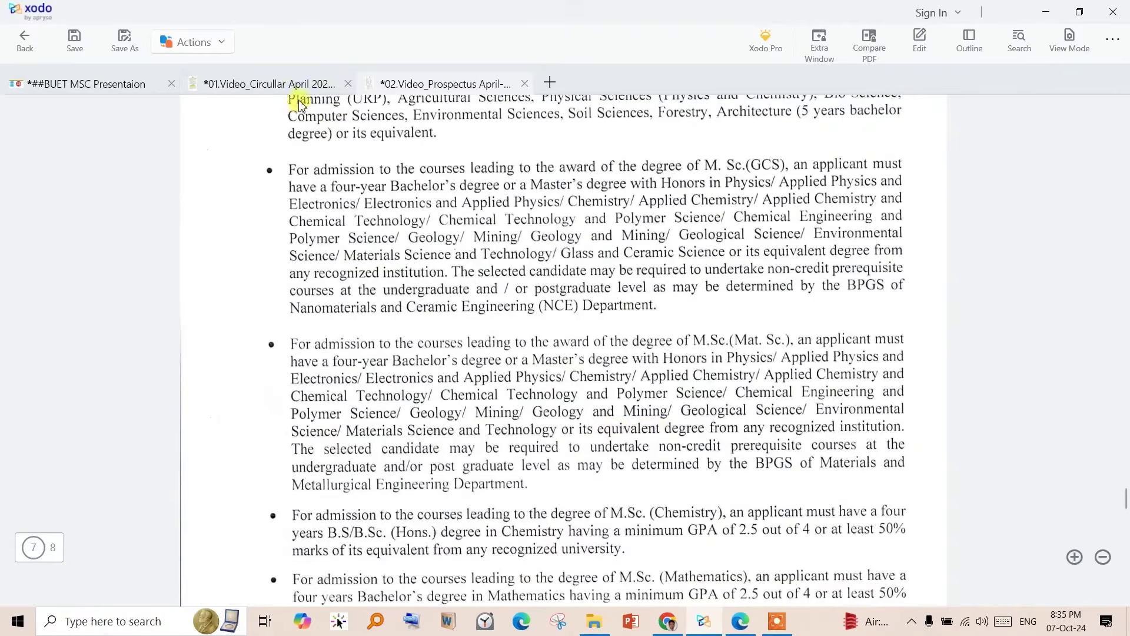
Step: Close the circular and prospectus PDFs, saving the ink annotations in both
click(301, 84)
click(348, 84)
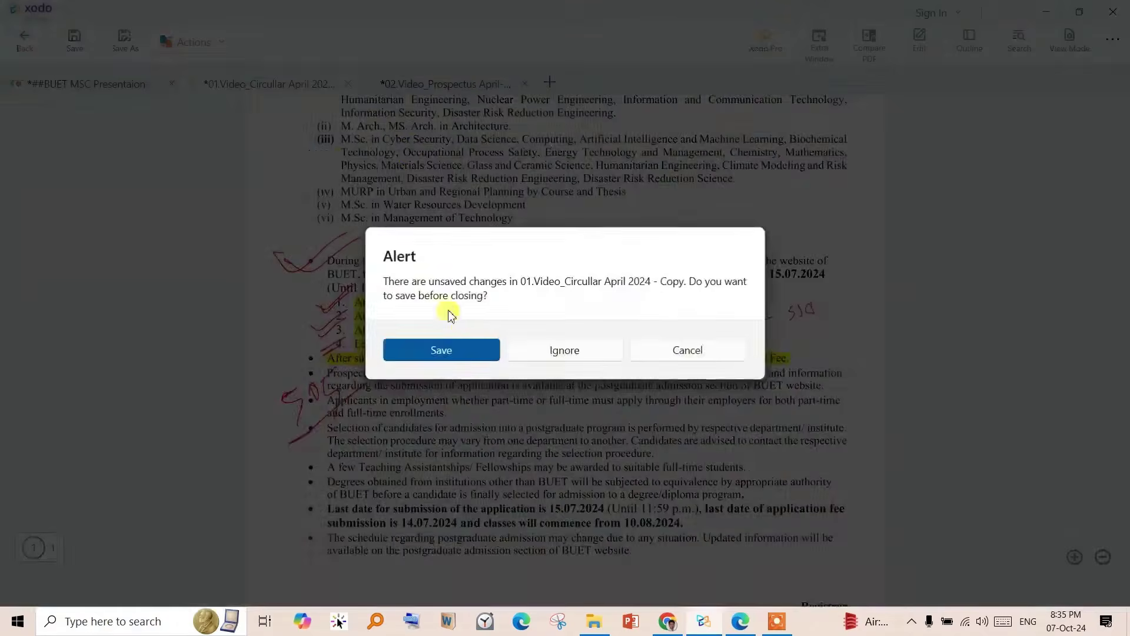
click(442, 351)
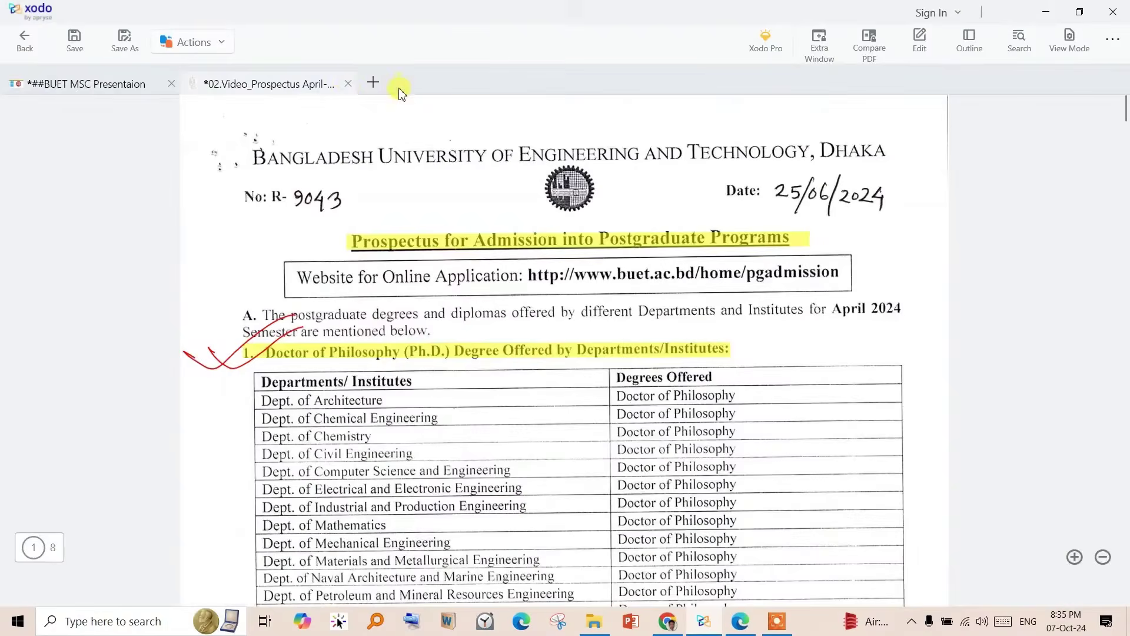
click(349, 84)
click(417, 350)
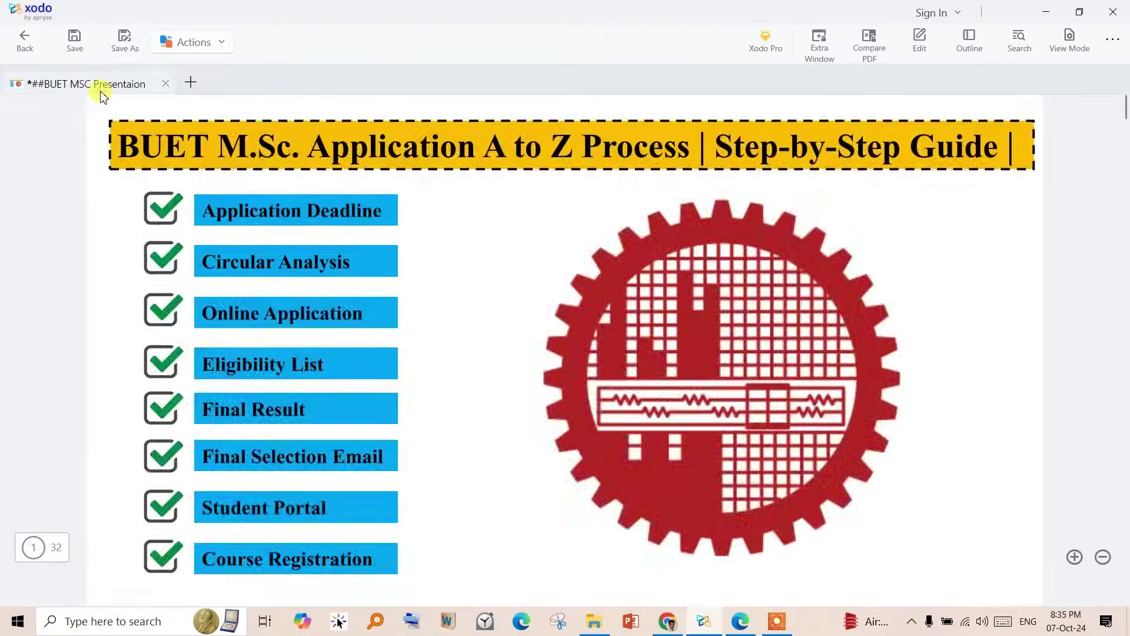
Step: Draw a large double tick below the Circular and Prospectus entries on the presentation's Circular Analysis page
click(318, 270)
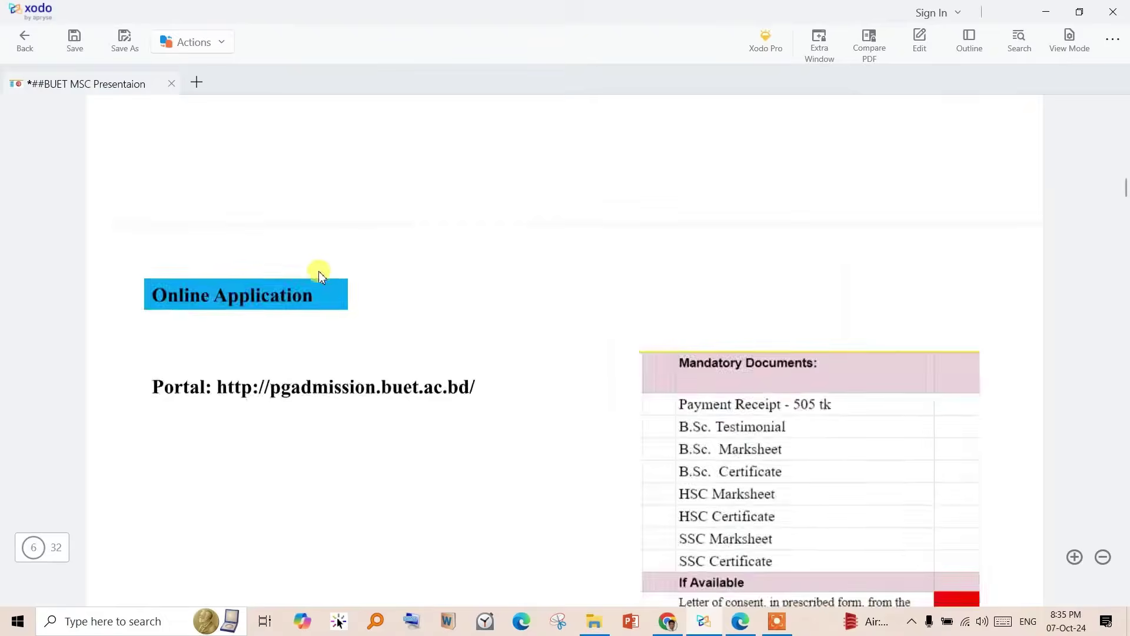
scroll(327, 285, down, 1)
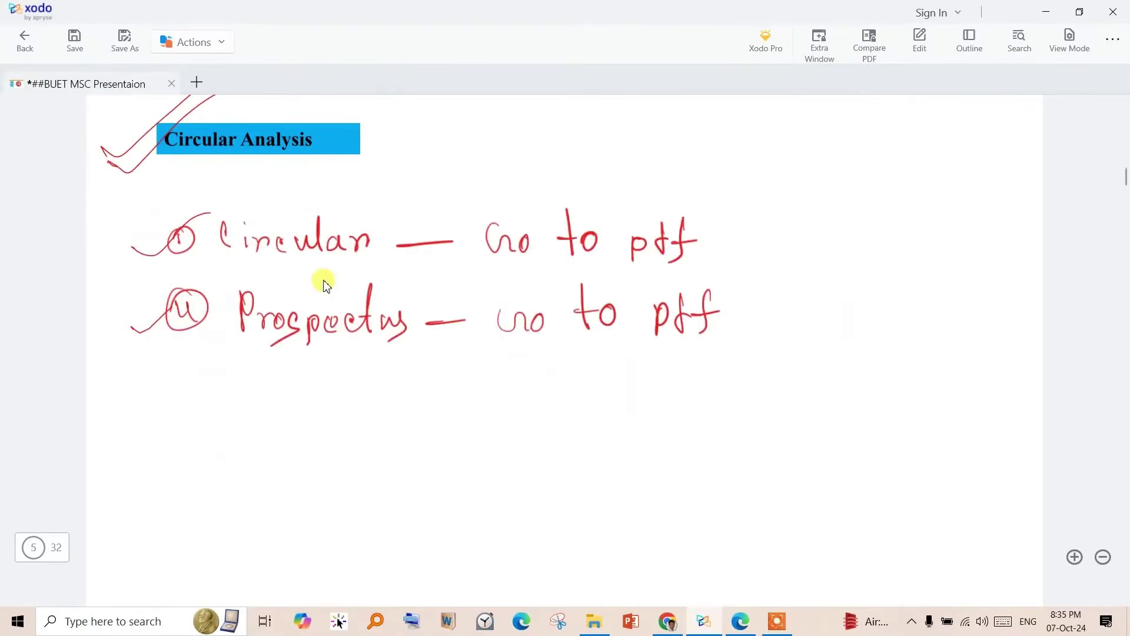
mouse_move(322, 438)
mouse_down()
mouse_move(427, 398)
mouse_move(465, 396)
mouse_up()
scroll(327, 286, down, 5)
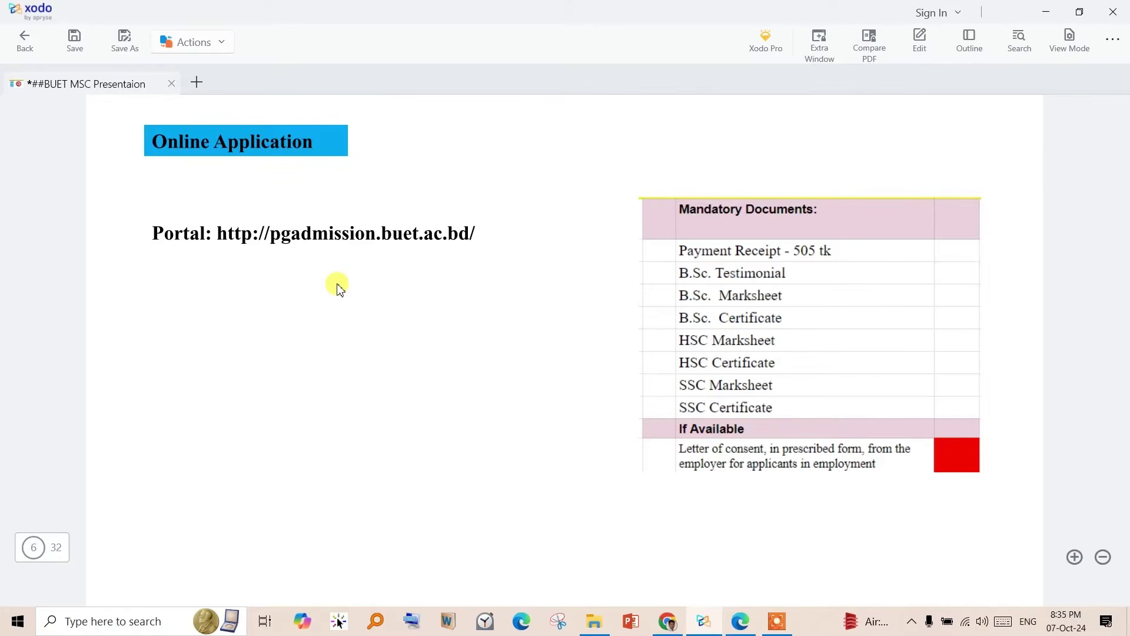
scroll(338, 286, up, 7)
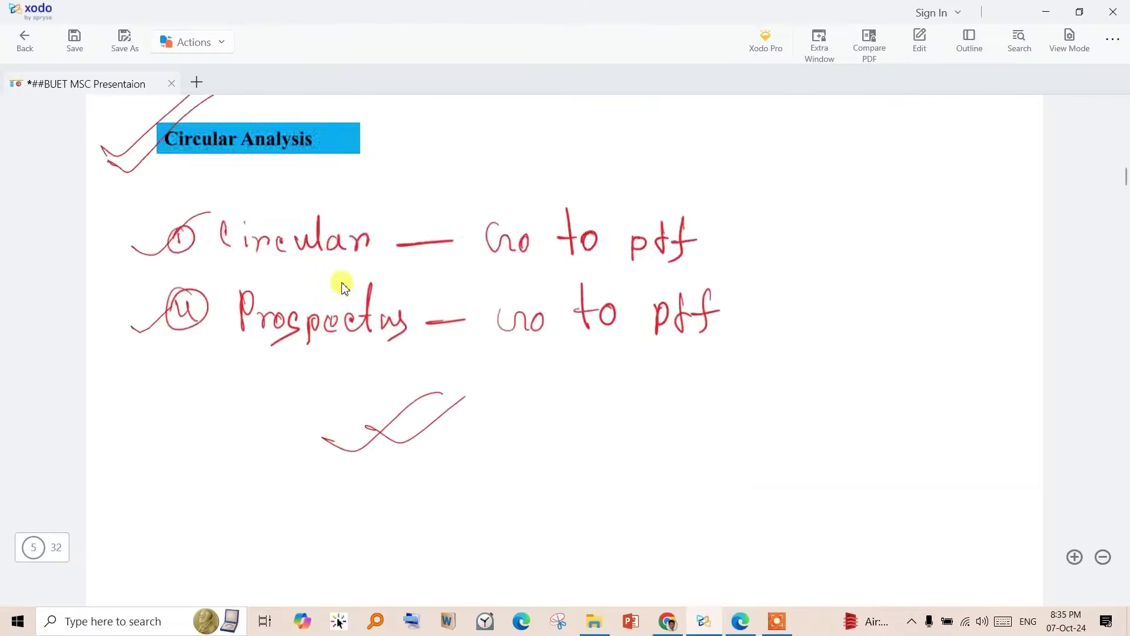
Step: Draw a double tick over the Online Application heading and circle the portal address below it
scroll(344, 286, down, 5)
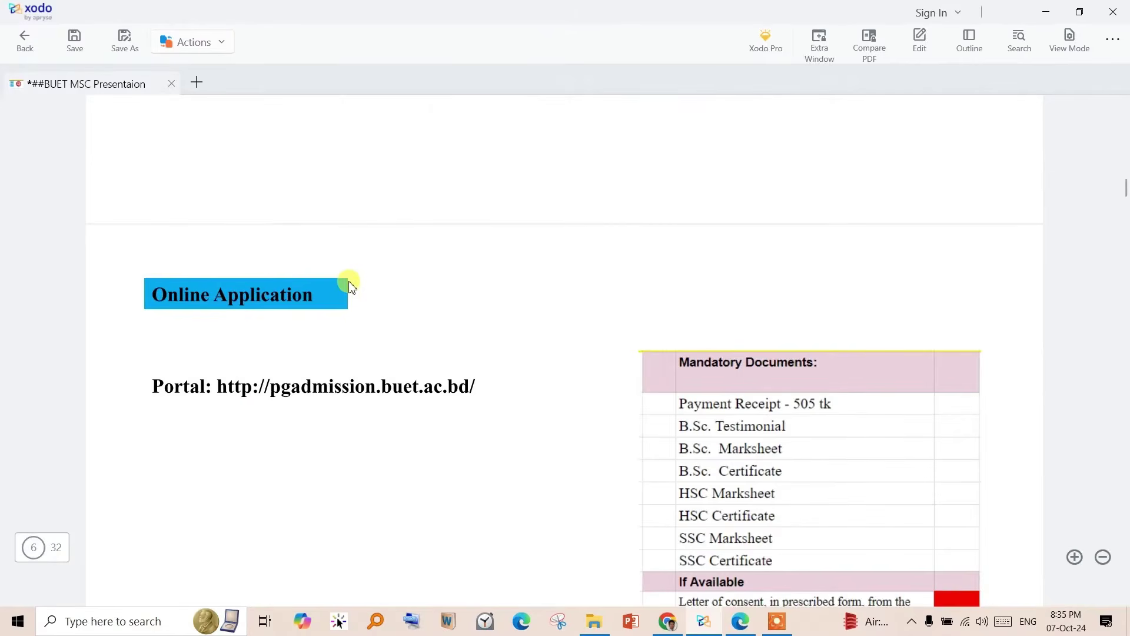
mouse_move(131, 310)
mouse_down()
mouse_move(241, 259)
mouse_move(289, 265)
mouse_up()
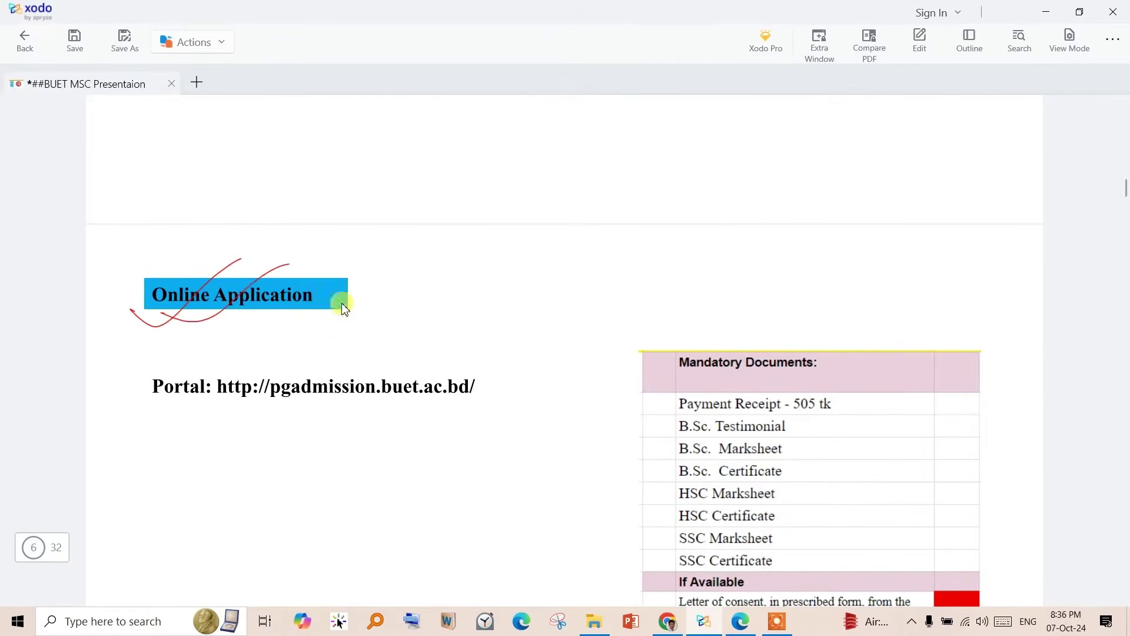
scroll(387, 470, down, 3)
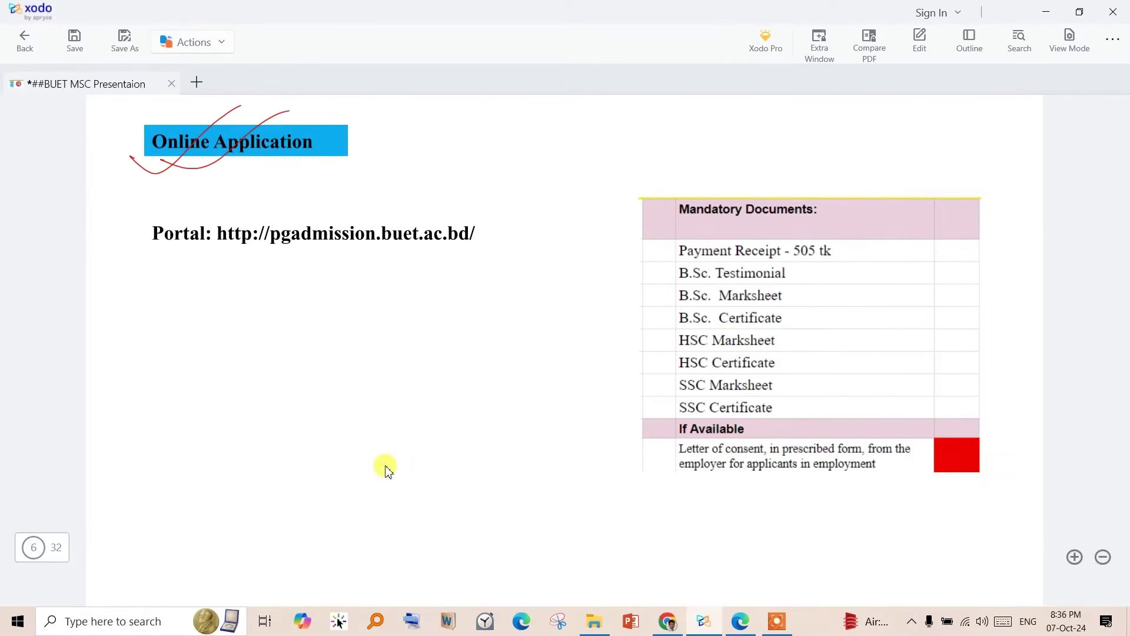
drag(530, 183, 359, 162)
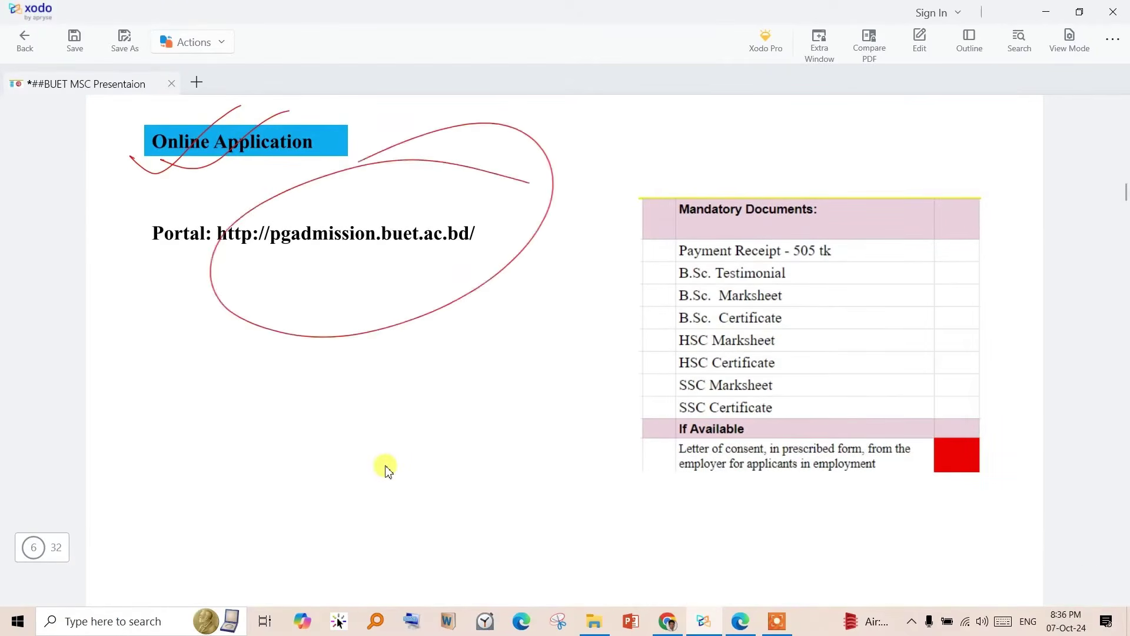
Step: Copy the portal address pgadmission.buet.ac.bd/ from the Online Application page
click(667, 621)
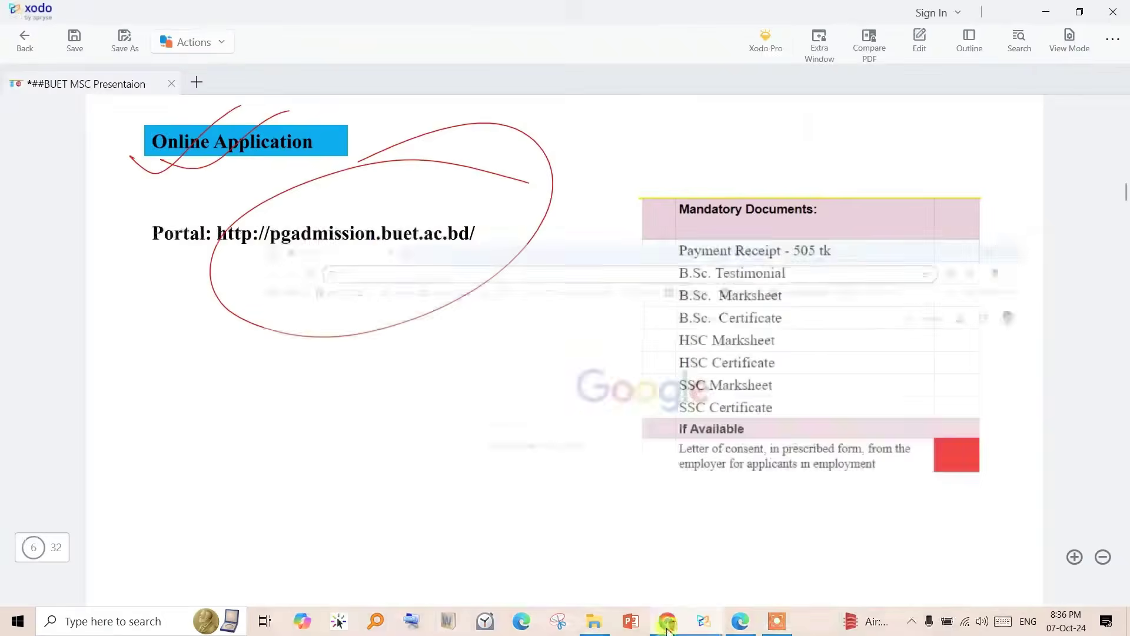
click(665, 621)
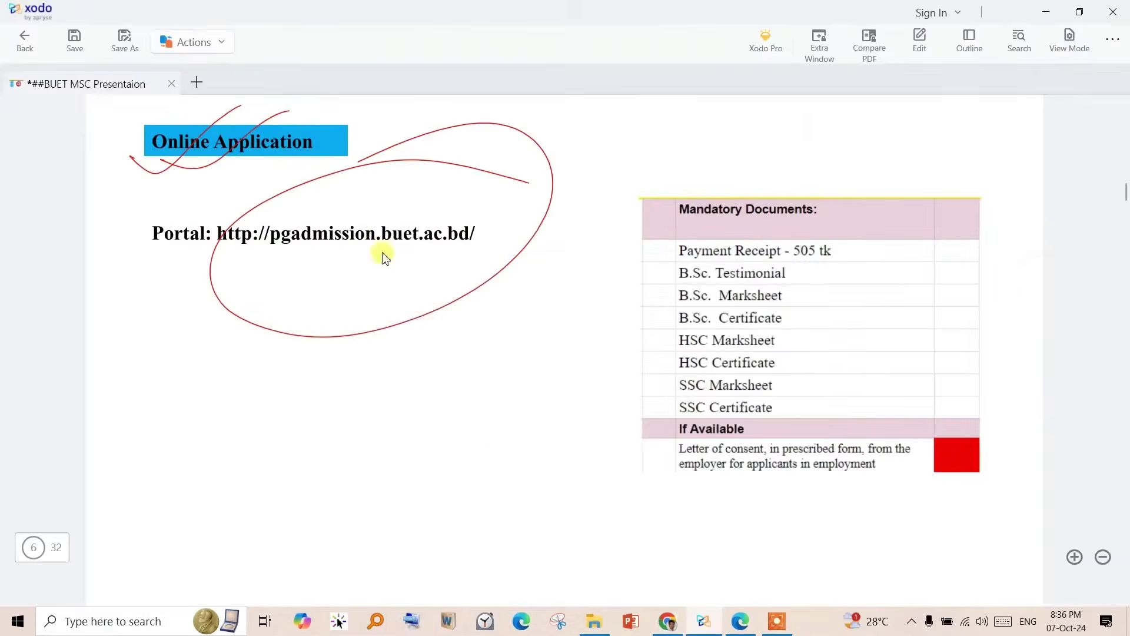
drag(275, 242, 474, 233)
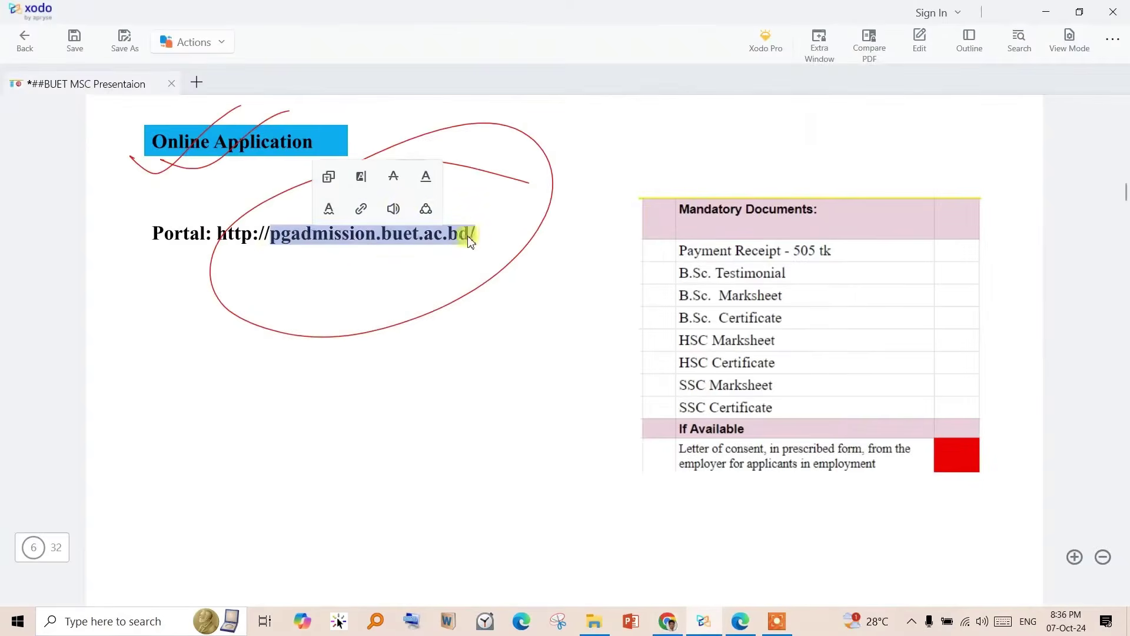
click(340, 187)
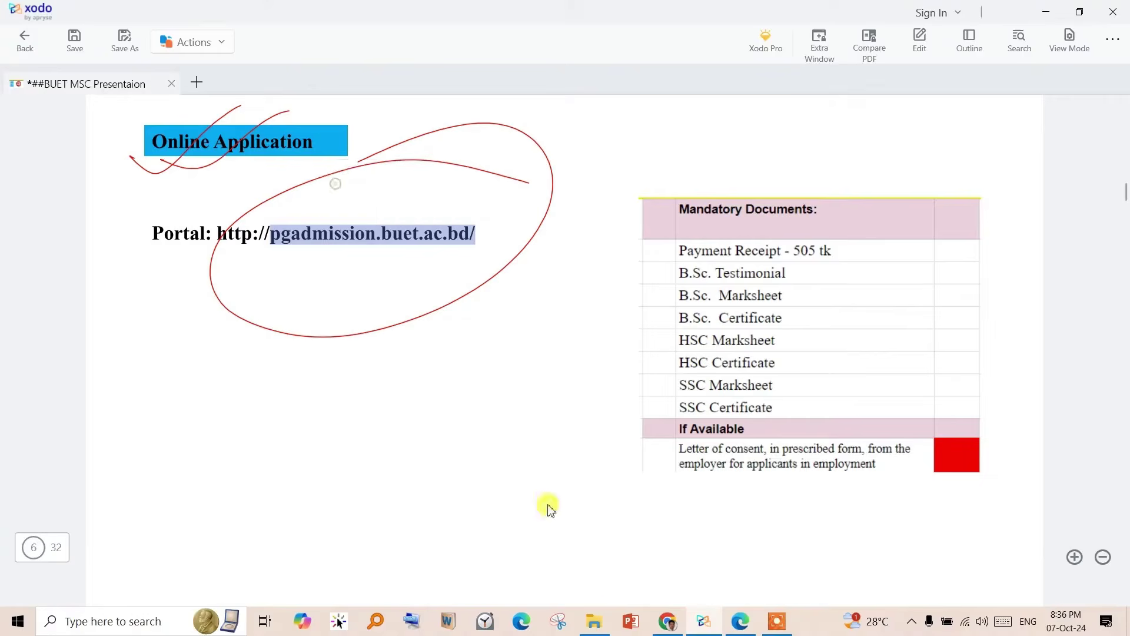
Step: Switch to Chrome and load the copied pgadmission.buet.ac.bd/ address in the second blank tab
click(666, 622)
click(218, 19)
click(165, 47)
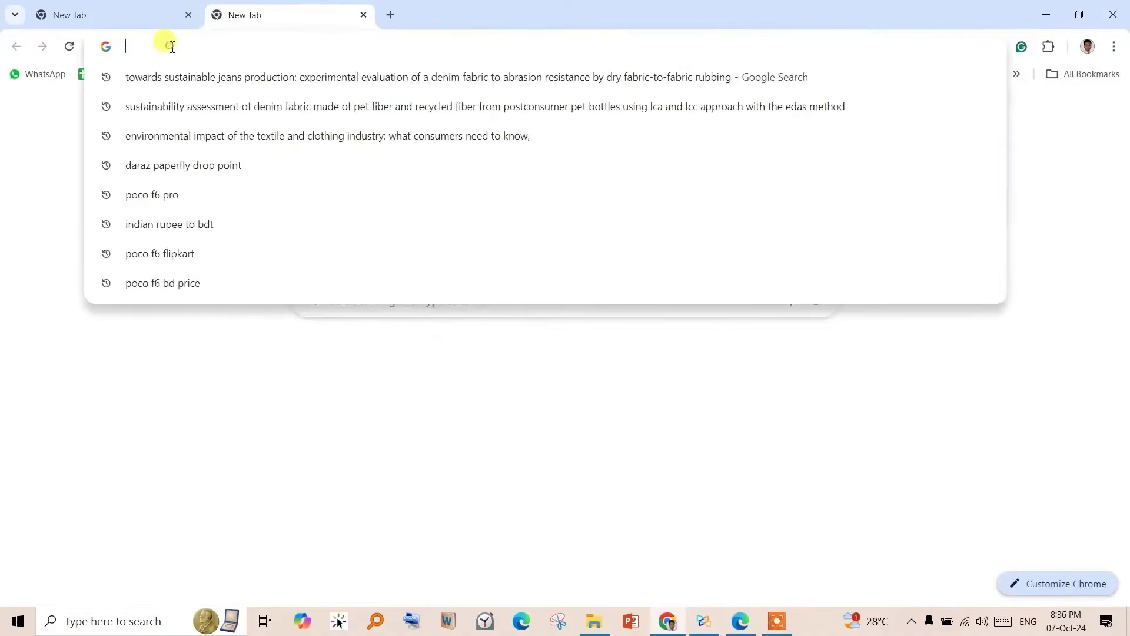
key(ctrl+v)
key(Return)
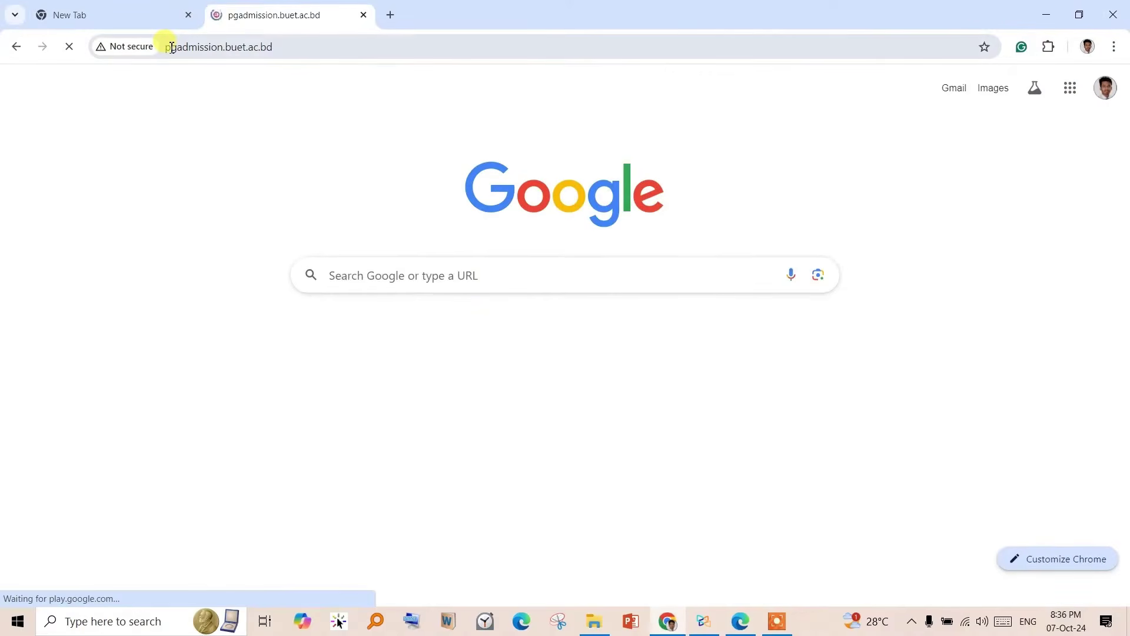